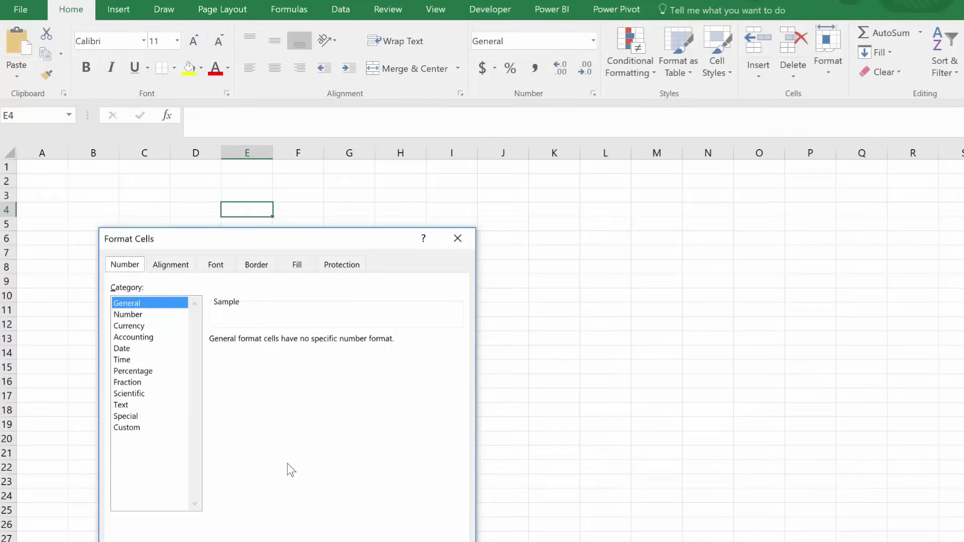
Select the Custom category to display the custom number format codes
left_click(143, 428)
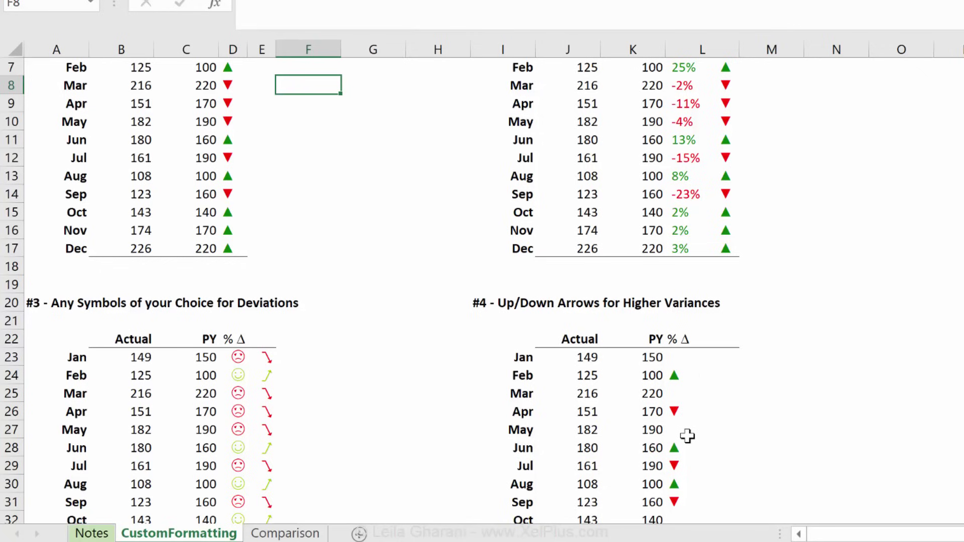
scroll(615, 342, "up", 2)
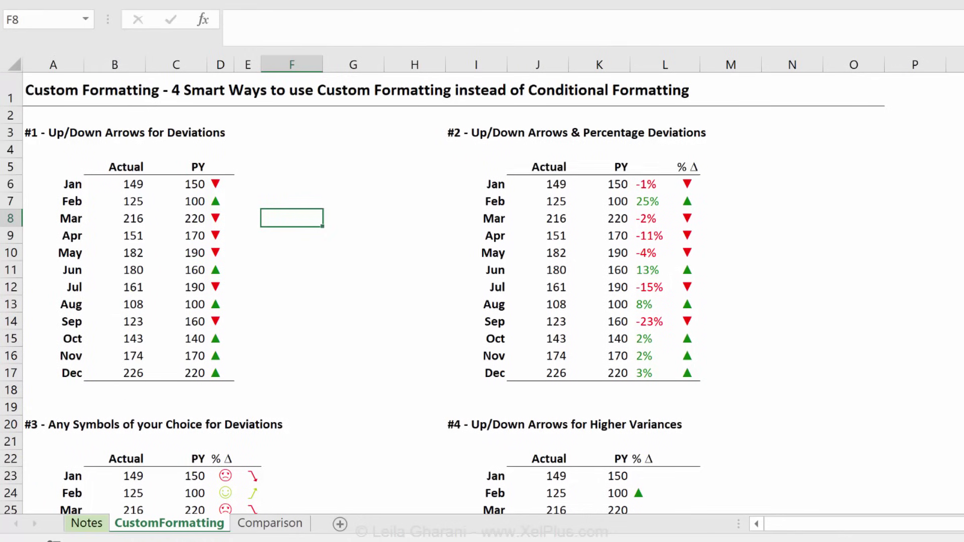
right_click(298, 219)
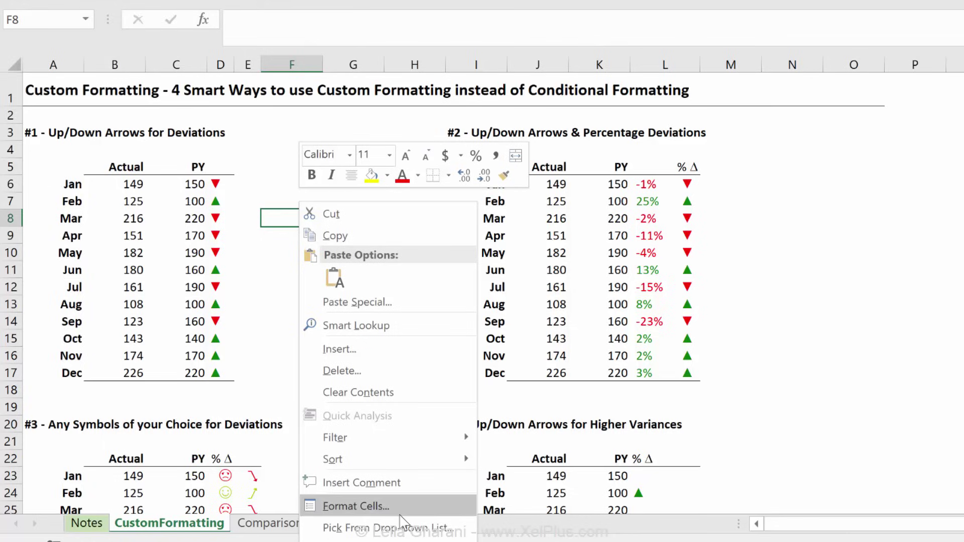
left_click(400, 514)
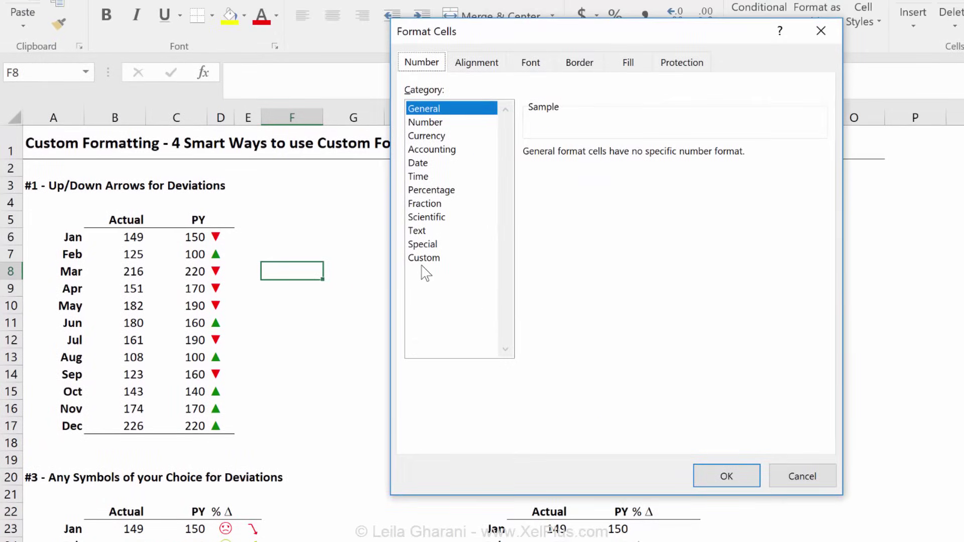
left_click(435, 219)
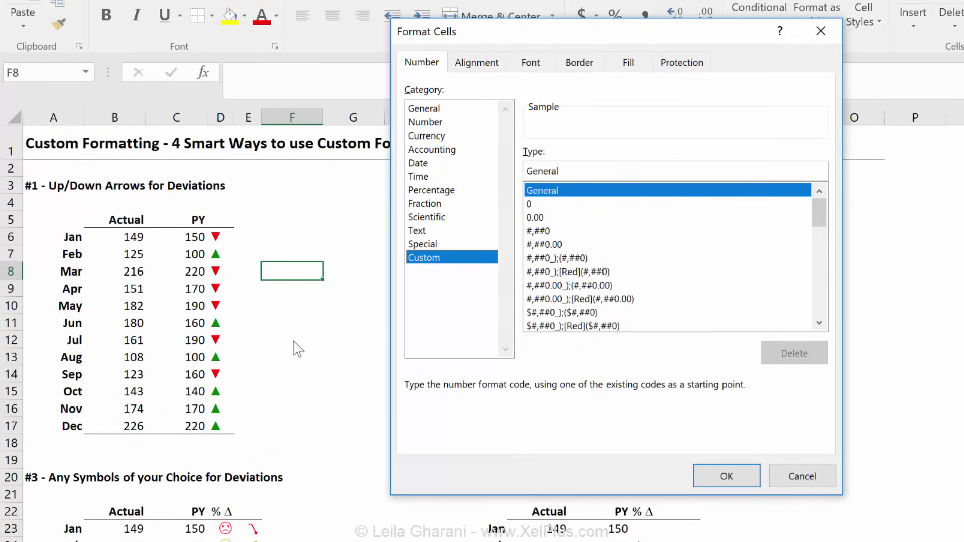
left_click(804, 480)
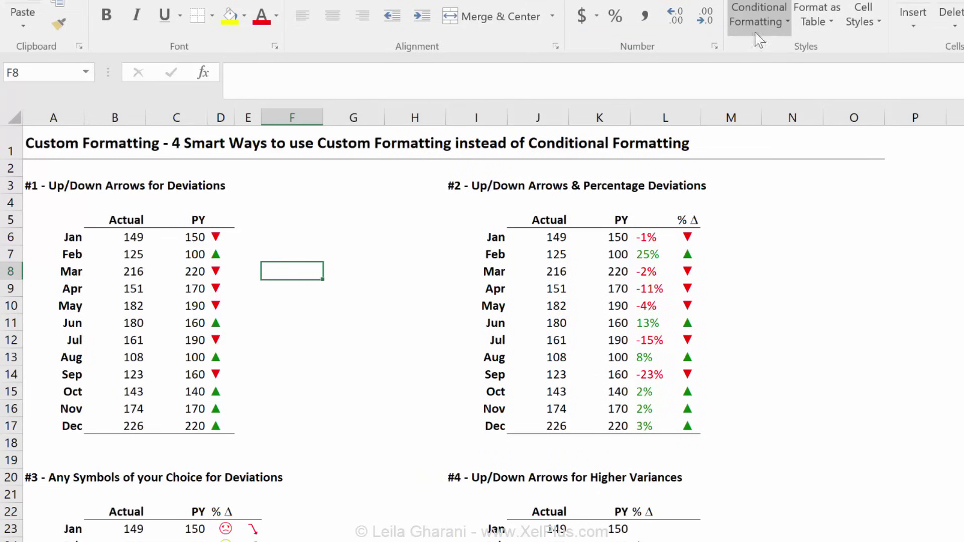
Inspect the L24 percentage formula and the Comparison sheet's IF arrow formula in D17
scroll(375, 303, "down", 4)
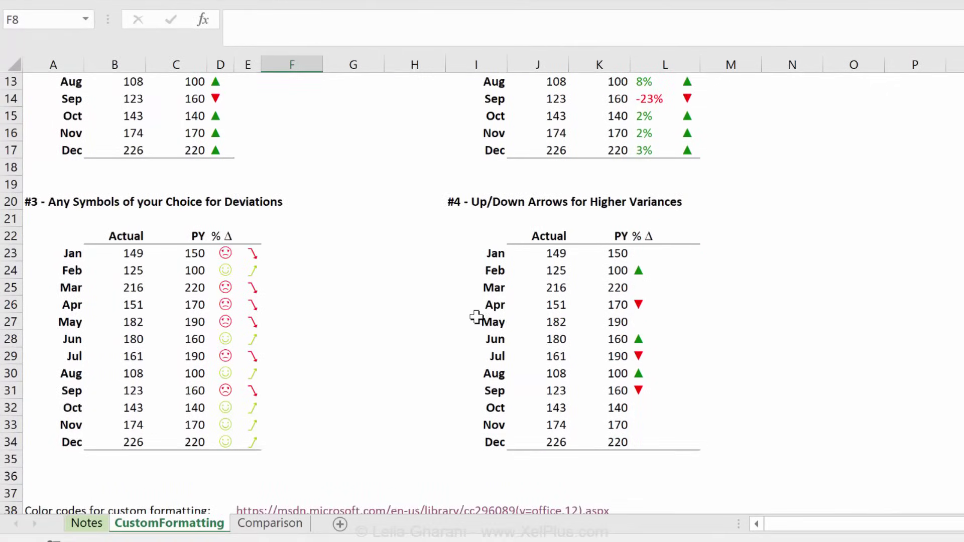
left_click(655, 275)
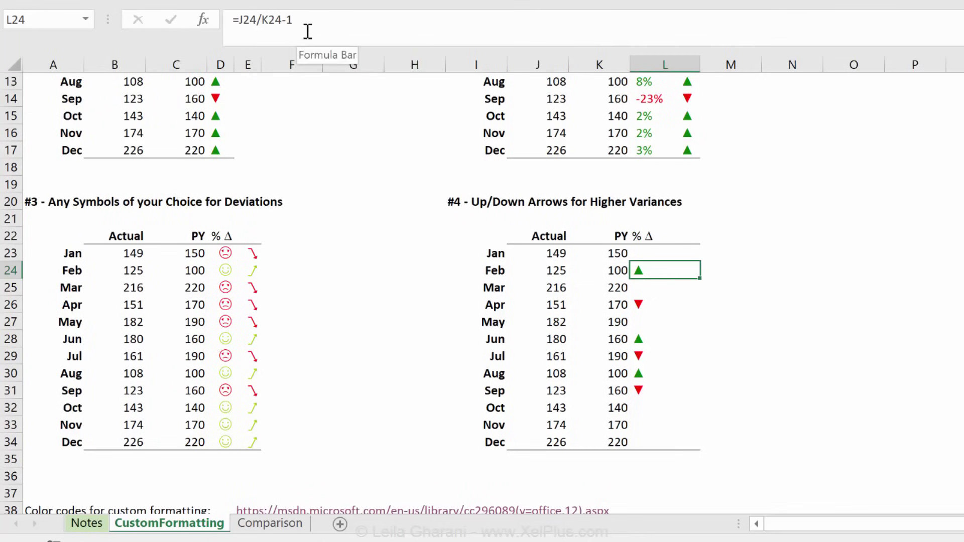
left_click(260, 525)
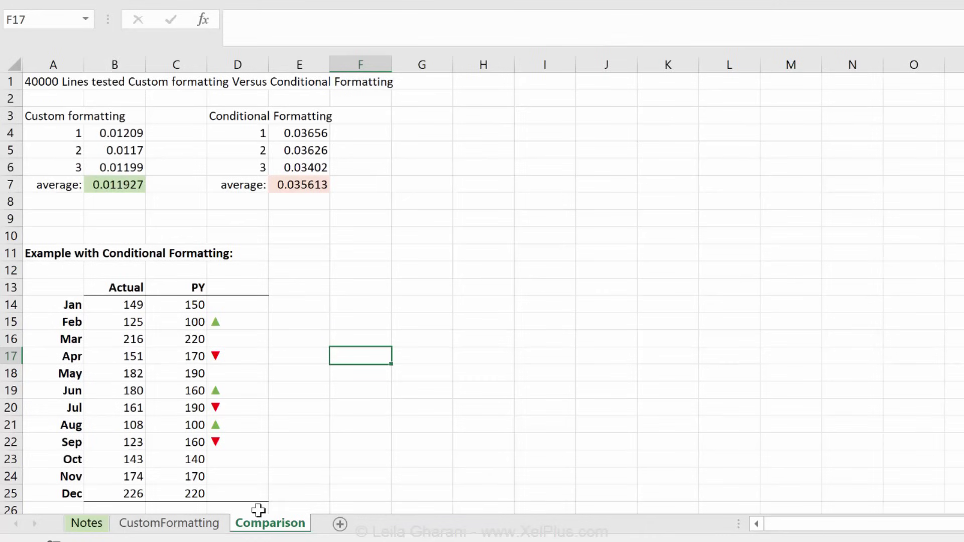
left_click(257, 357)
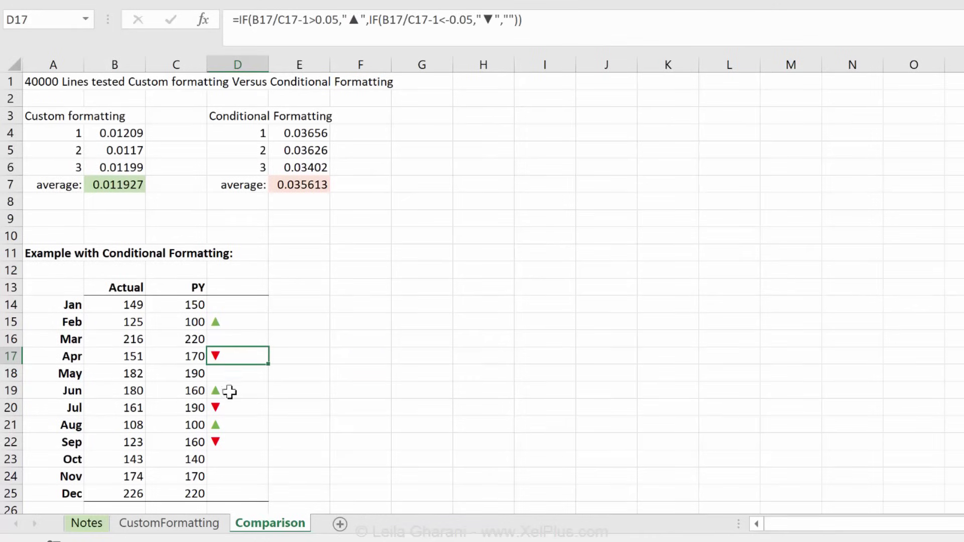
left_click(169, 523)
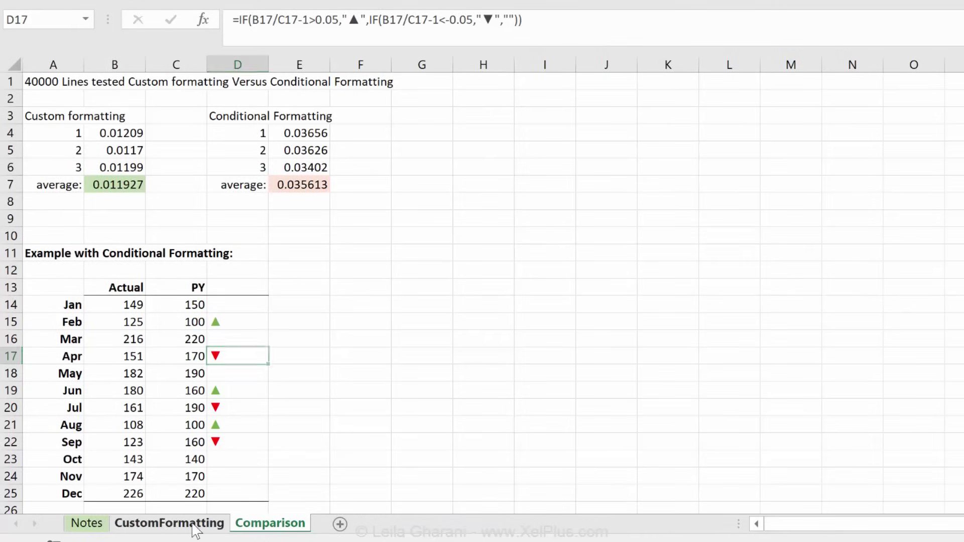
left_click(251, 528)
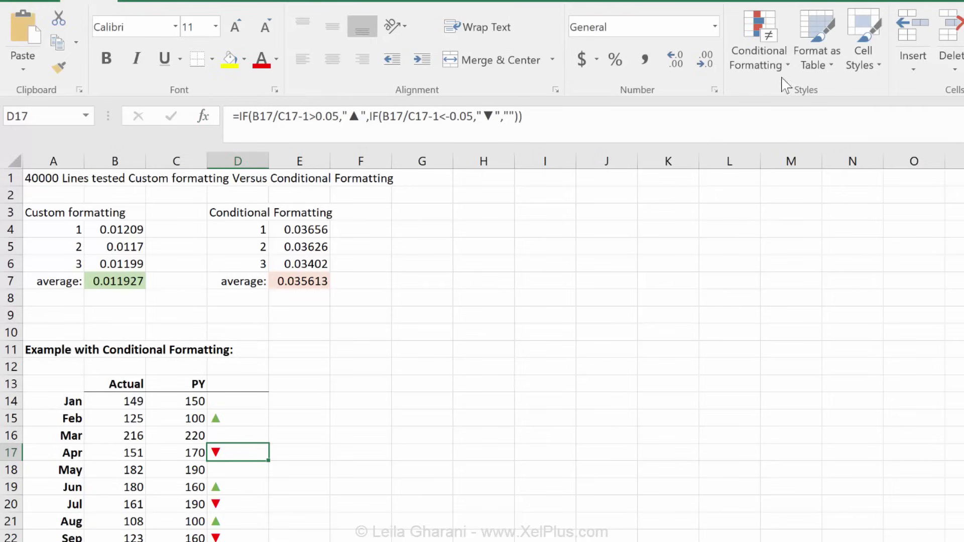
Review the Comparison sheet's two arrow colour rules in the Conditional Formatting Rules Manager
left_click(769, 61)
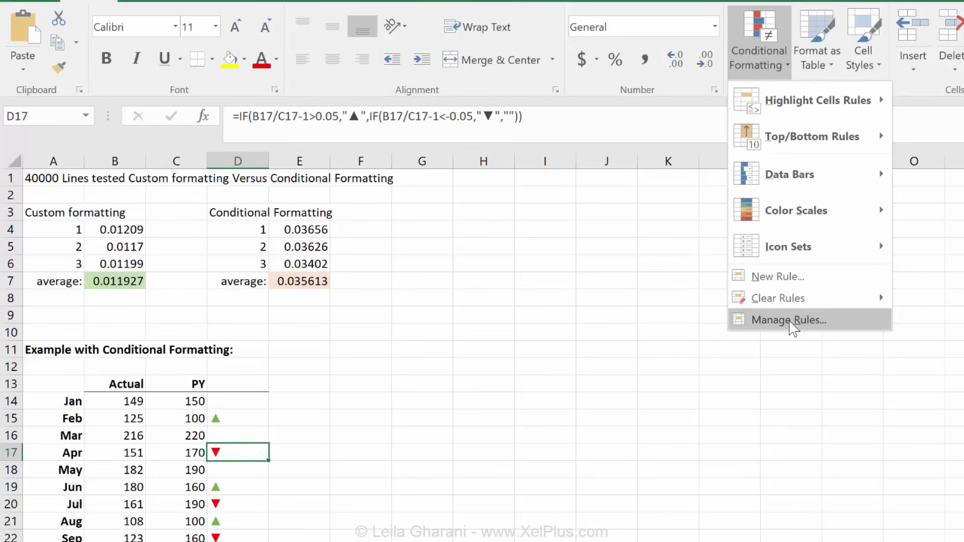
left_click(789, 320)
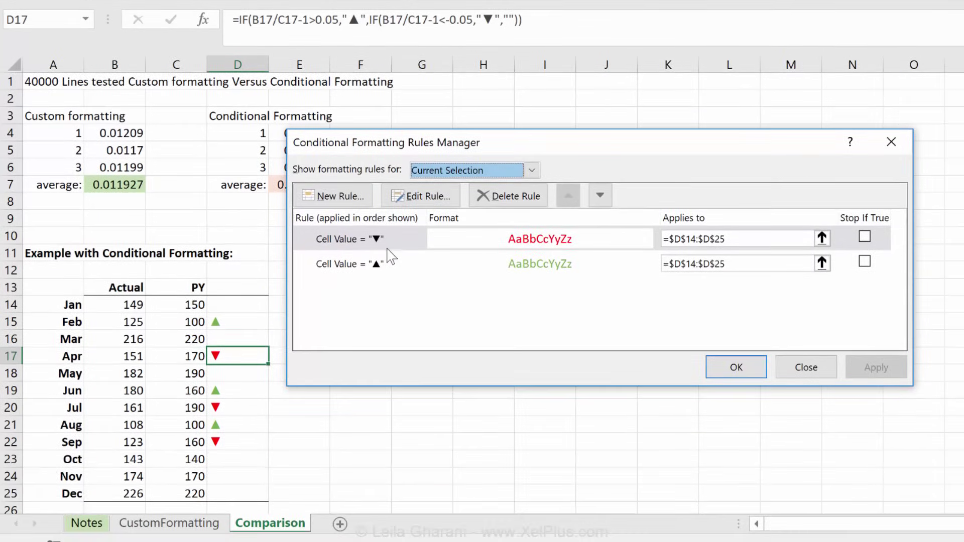
left_click(820, 382)
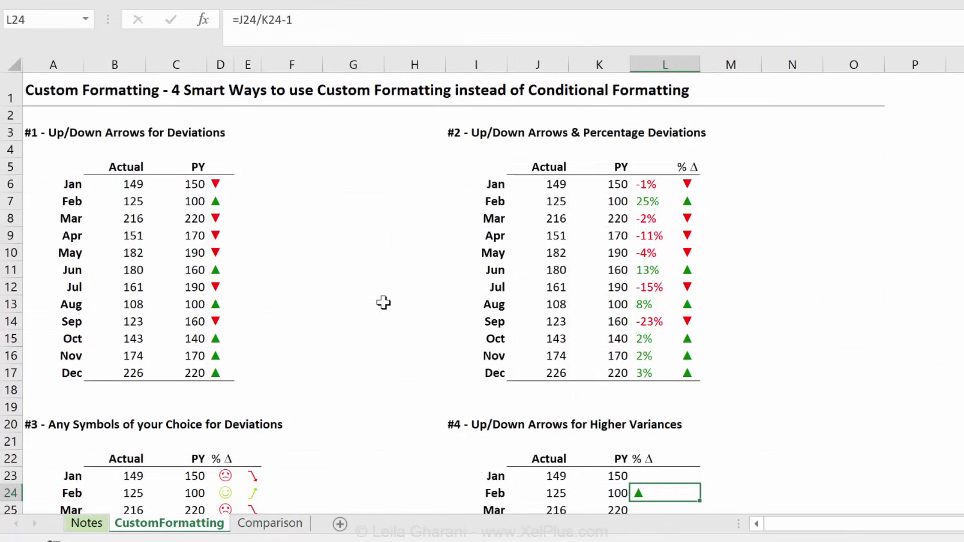
Open Format Cells for empty cell F9 and choose the Custom category
left_click(315, 233)
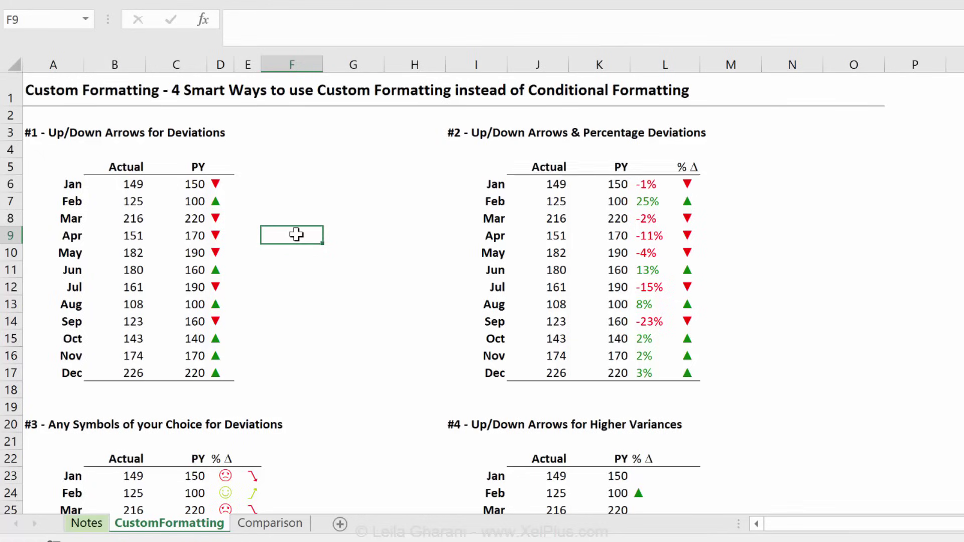
right_click(298, 239)
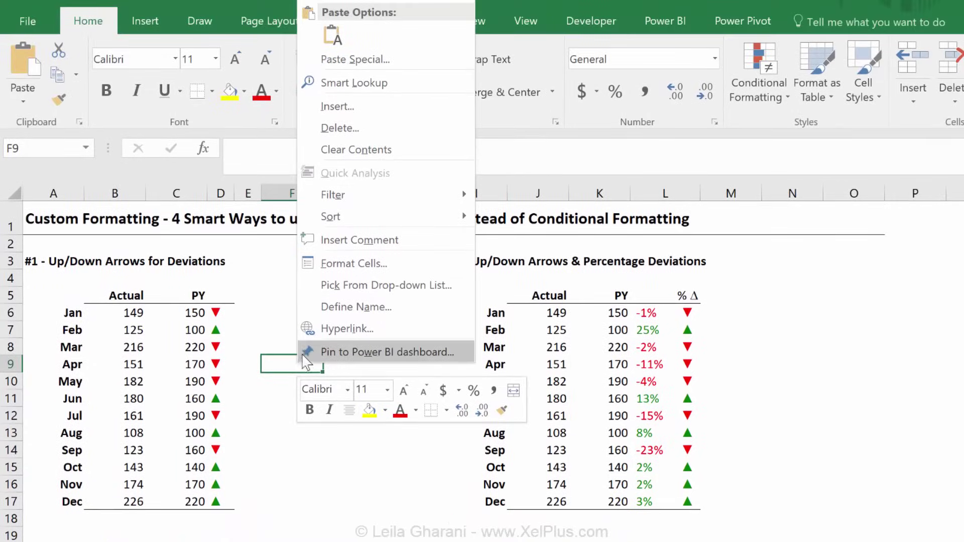
left_click(354, 265)
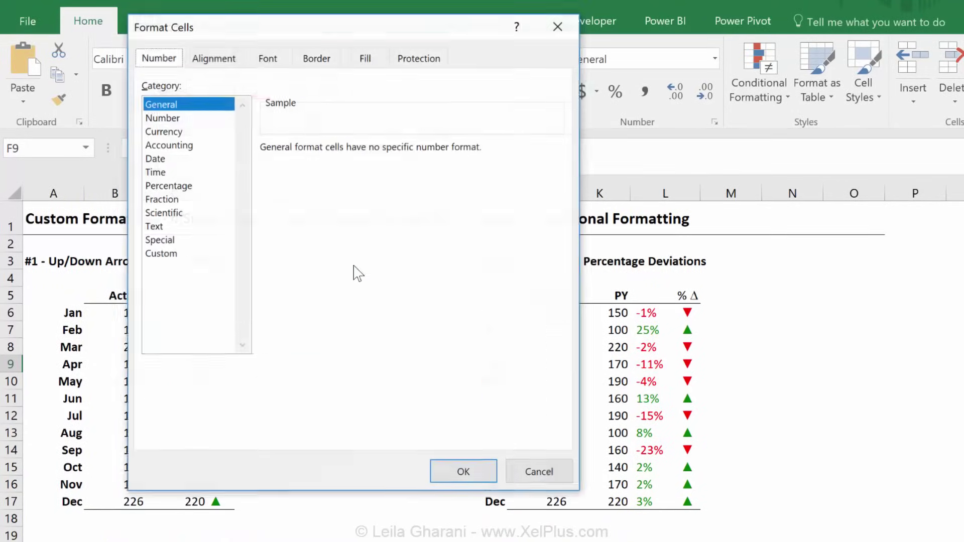
left_click(175, 257)
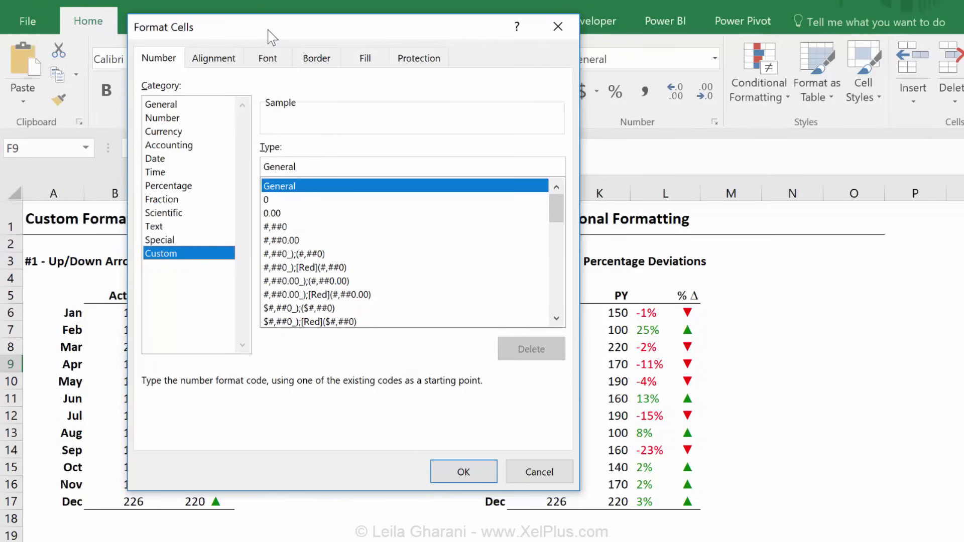
Replace F9's General format code with a single semicolon
left_click_drag(271, 36, 485, 66)
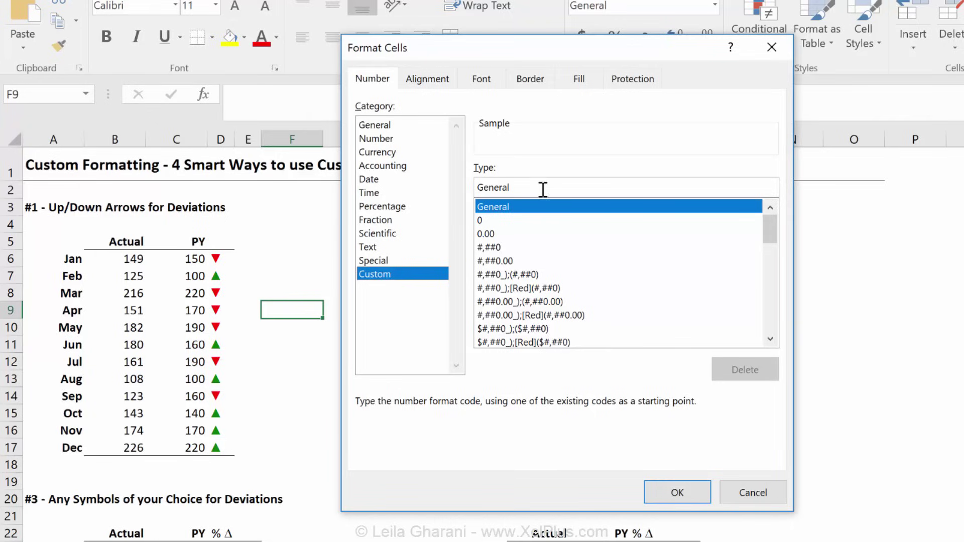
left_click_drag(542, 189, 460, 189)
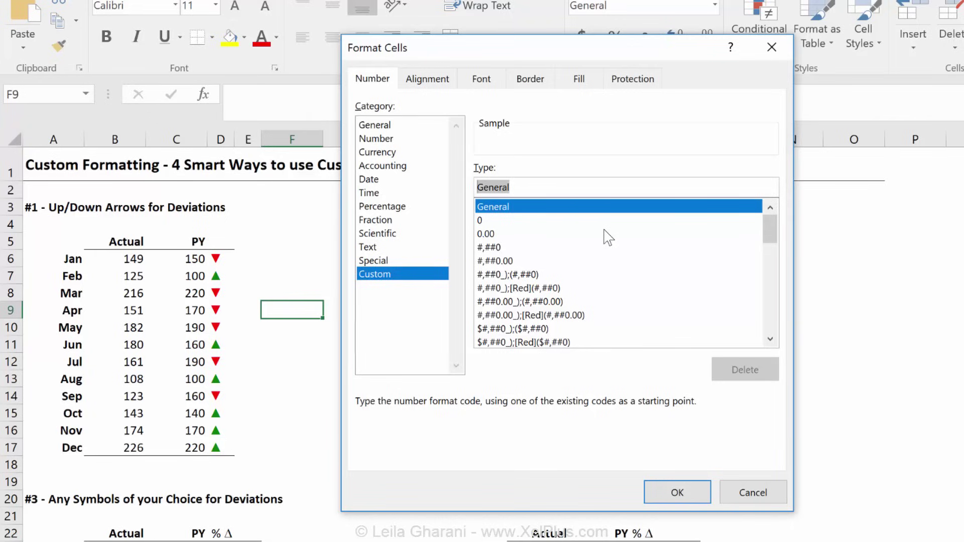
type(";")
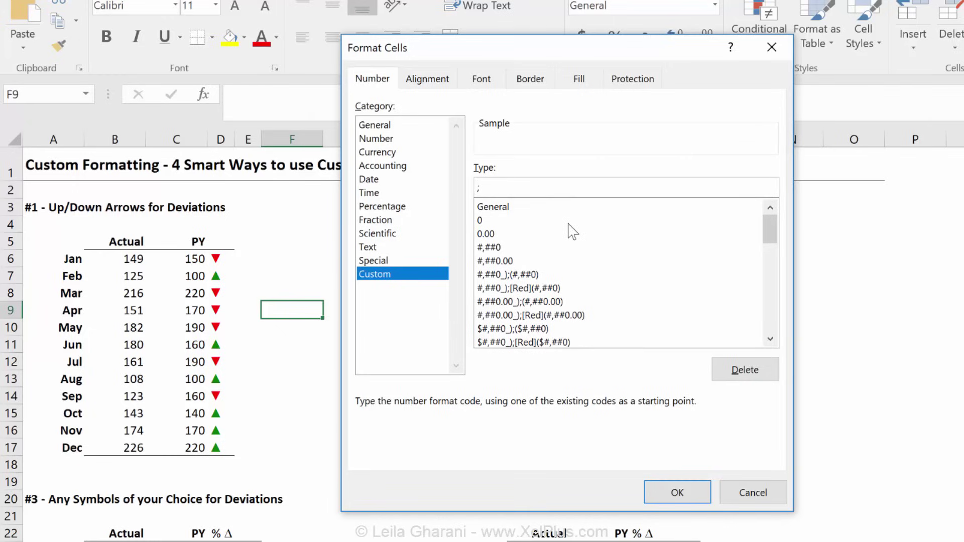
Lay out the code's semicolon sections and enter "plus "# as the positive section
type(";")
key("BackSpace")
type(";;")
type("\"")
type("pla")
key("BackSpace")
type("us\"")
type("#")
Add "neg "(#) as the negative section and "hide" as the zero section
key("Left")
key("Left")
key("Right")
type("\"neg \"(#)")
key("Right")
type("\"hide\"")
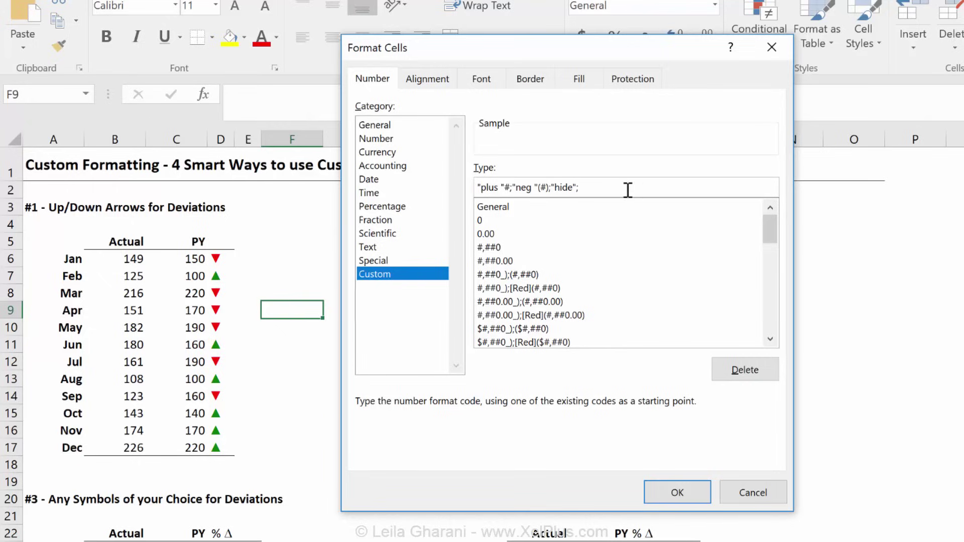
left_click(610, 186)
Apply the custom format to F9 and test it with the value 2
left_click(675, 492)
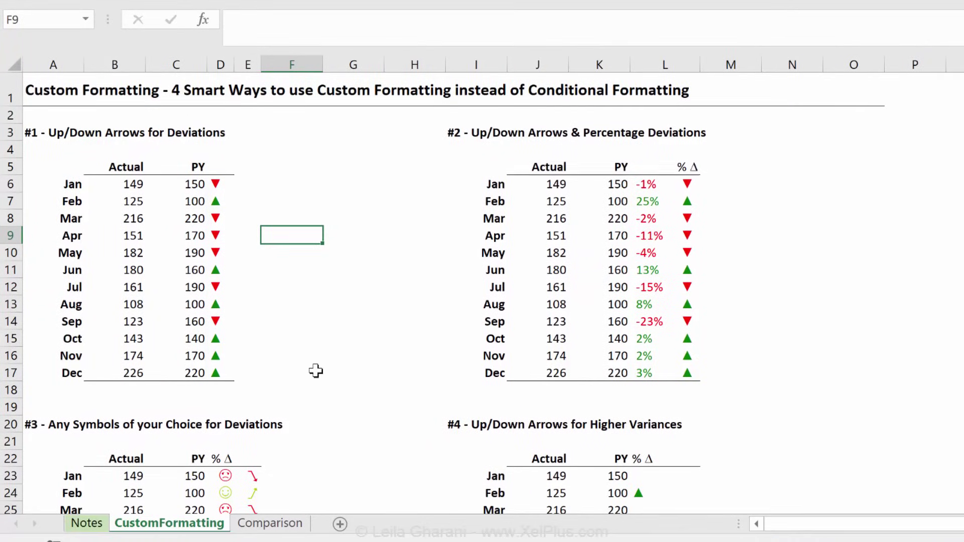
key("F2")
type("2")
key("ctrl+Return")
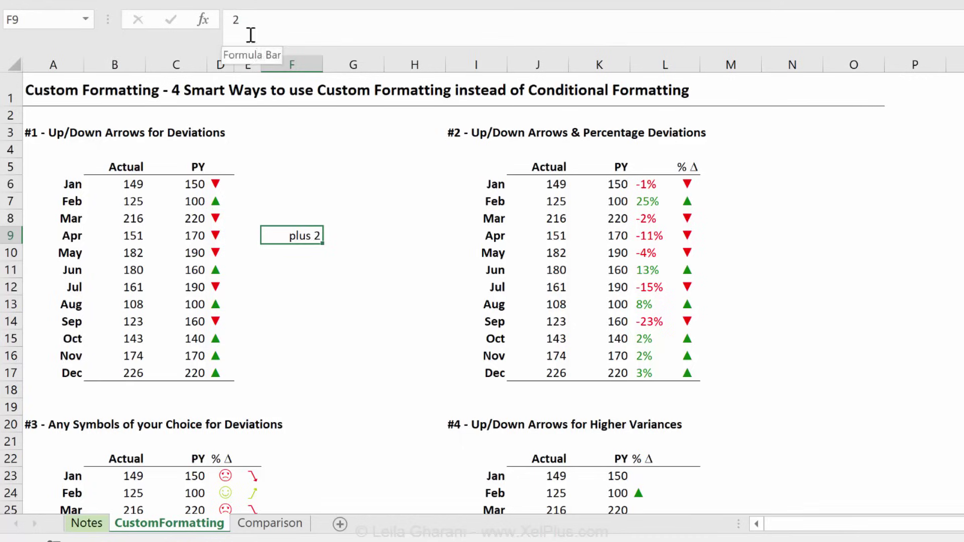
Enter -2 in F9 to show "neg (2)", then change it to 0 to show "hide"
type("-2")
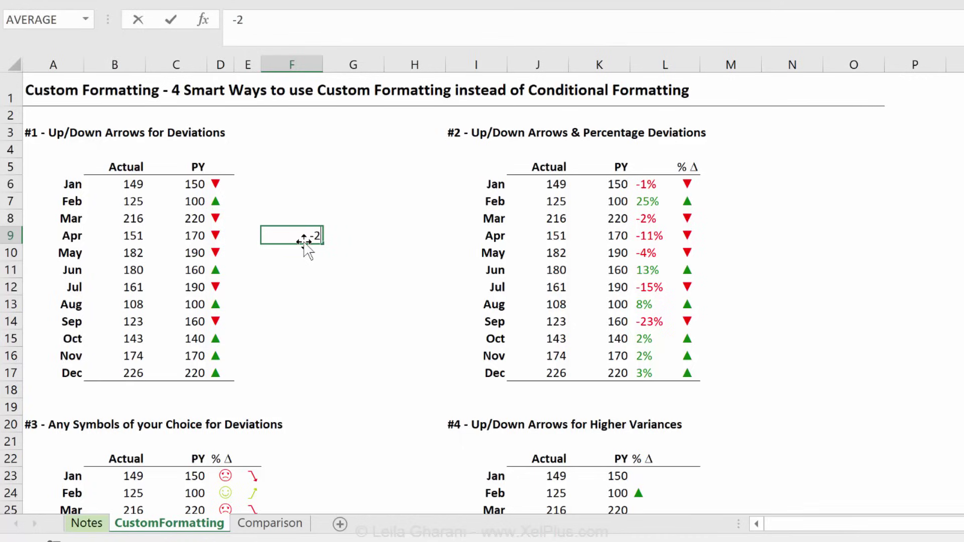
key("ctrl+Return")
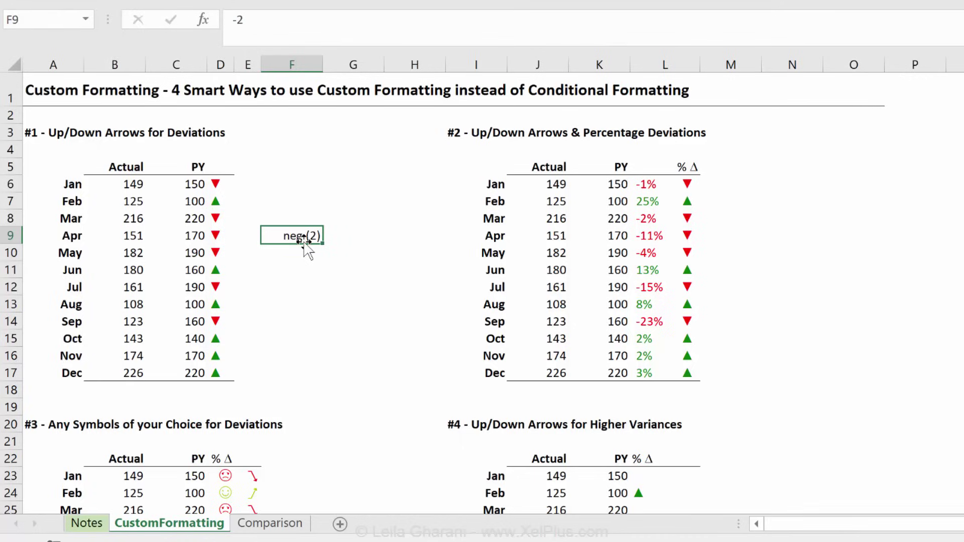
left_click(261, 28)
key("BackSpace")
key("BackSpace")
type("0")
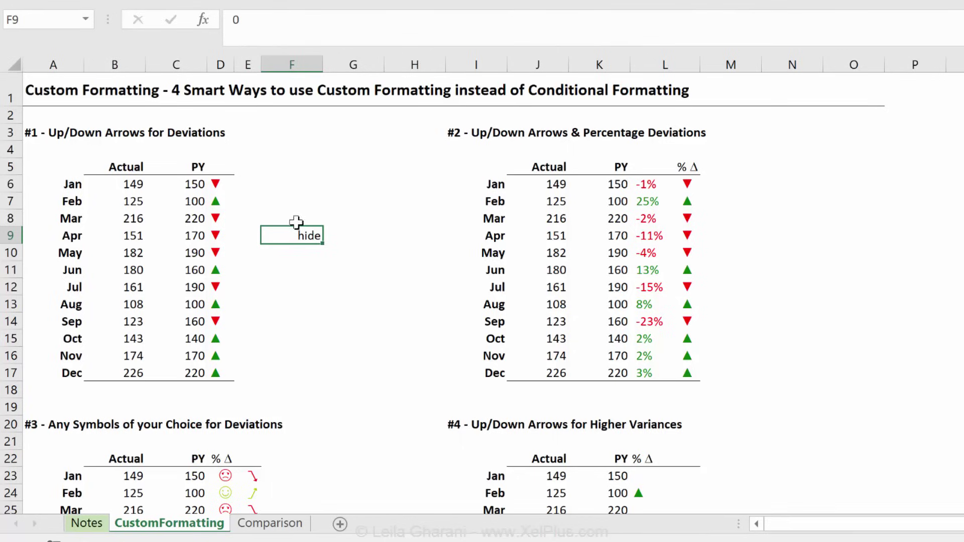
left_click(316, 269)
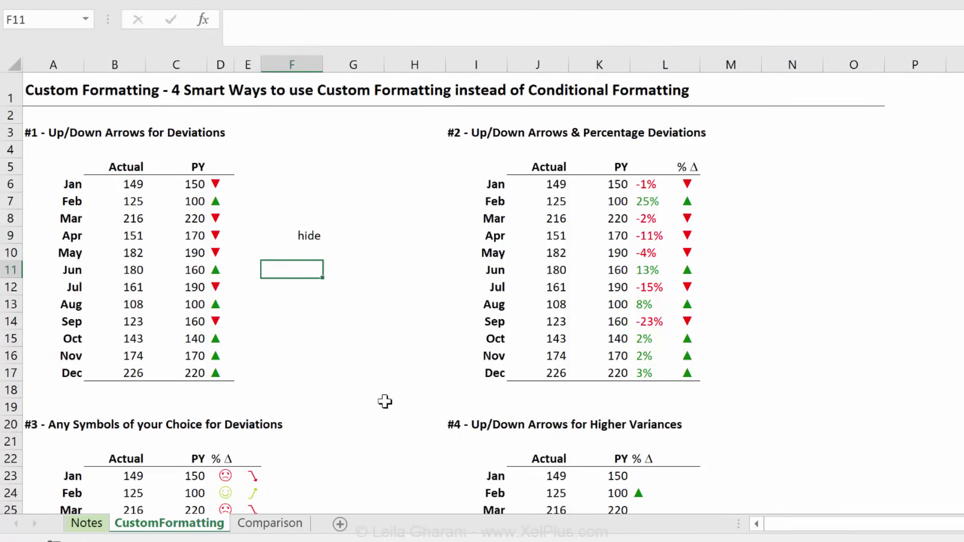
Enter the formula =F9+2 in cell F11
type("=")
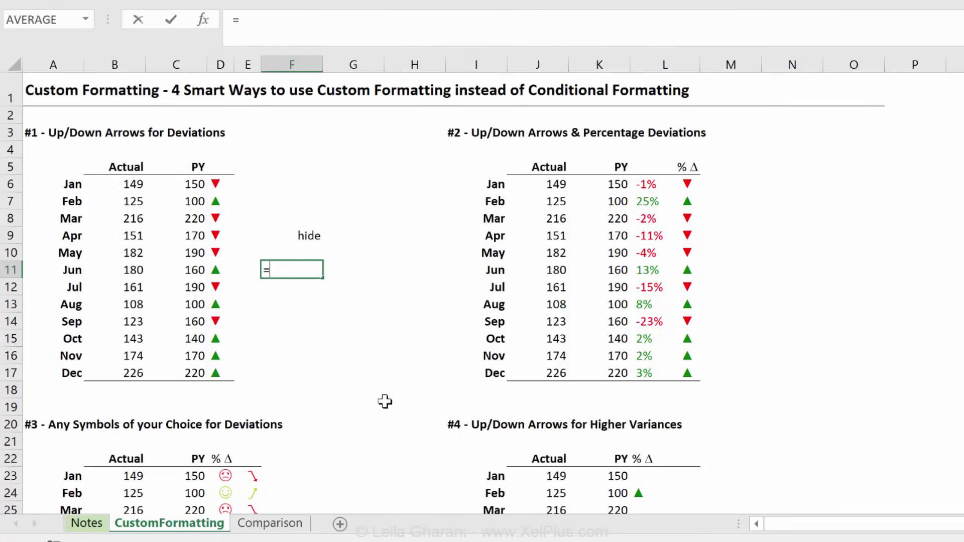
left_click(310, 238)
type("+")
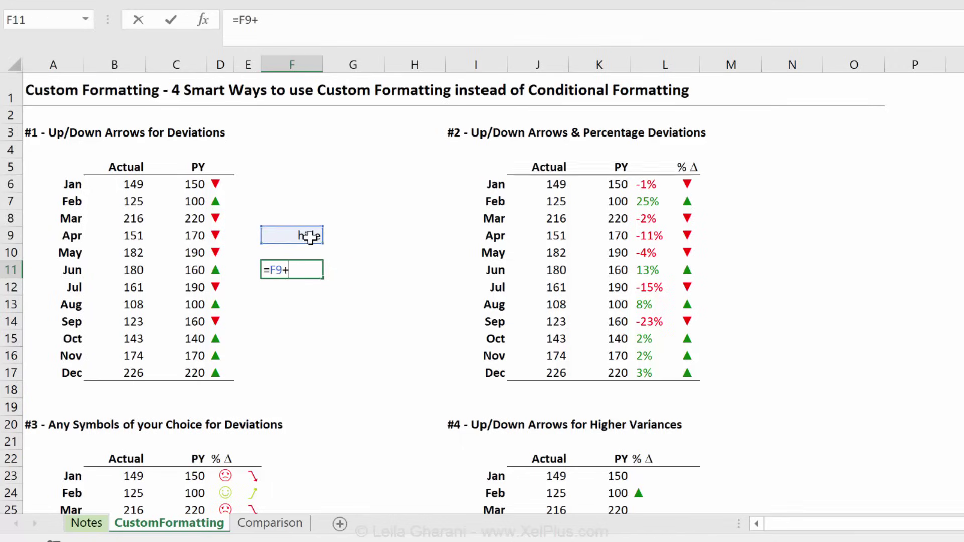
type("2")
key("ctrl+Return")
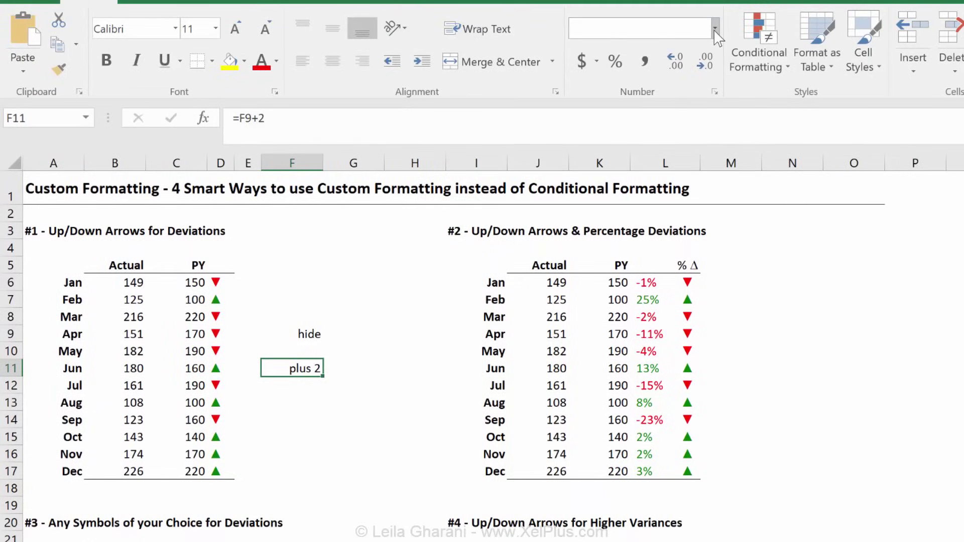
Set F11 to General format and compare F9's stored 0 with F11's result 2
left_click(715, 30)
left_click(679, 61)
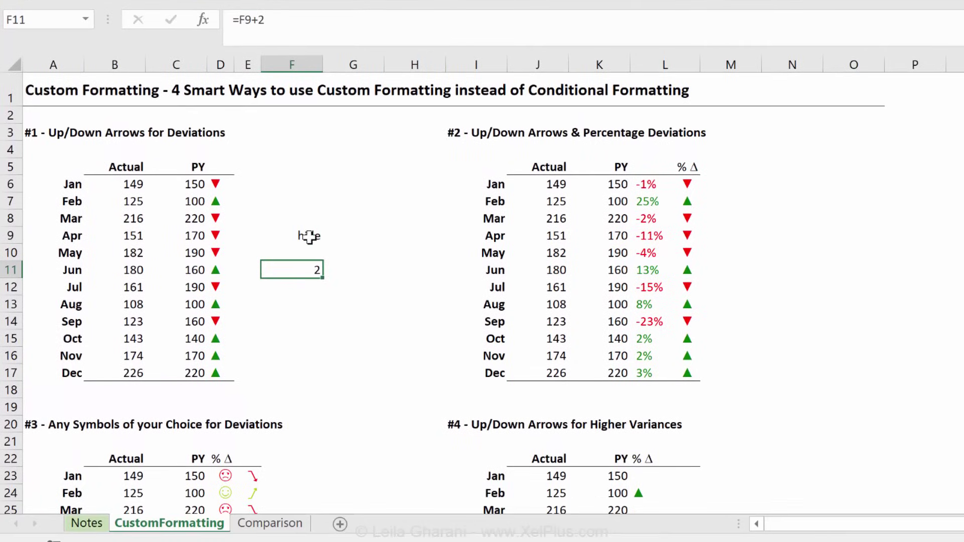
left_click(309, 236)
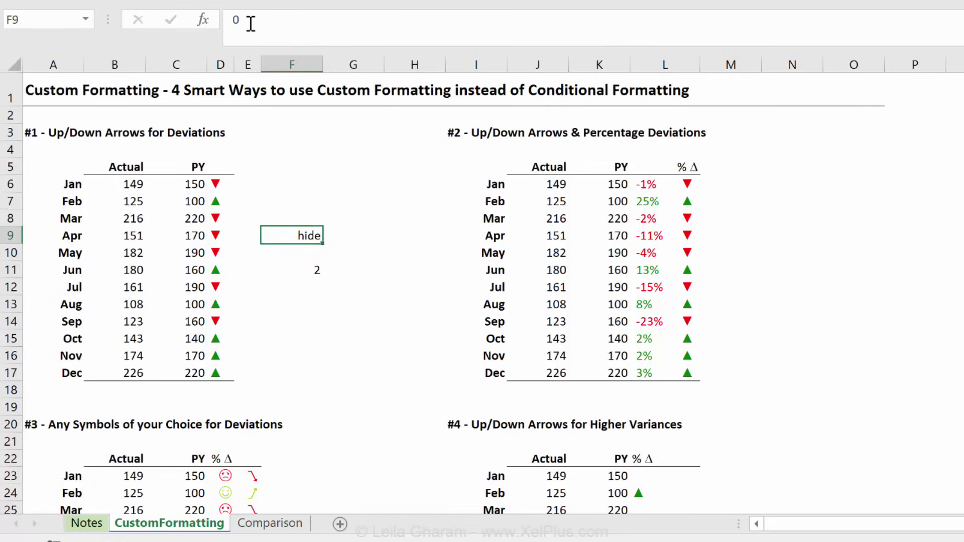
left_click(308, 270)
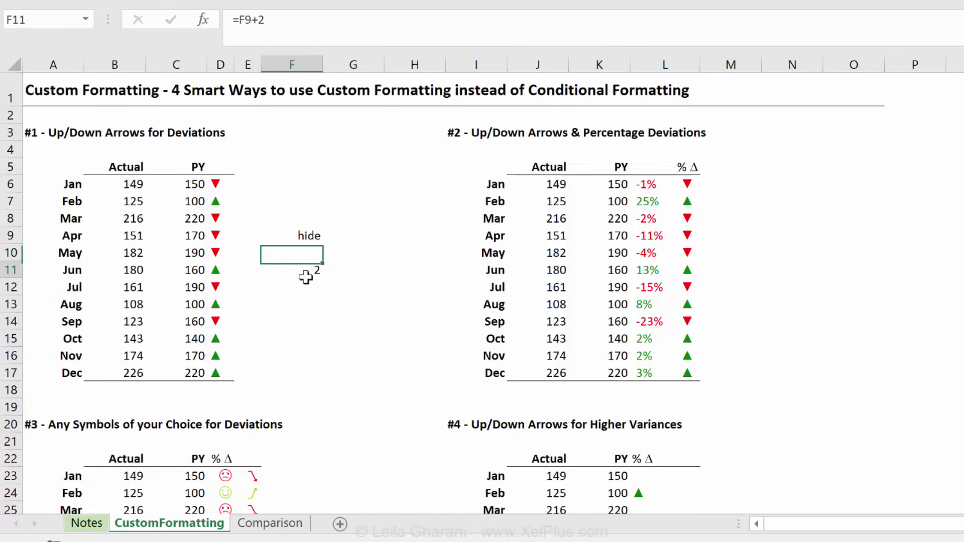
left_click(312, 234)
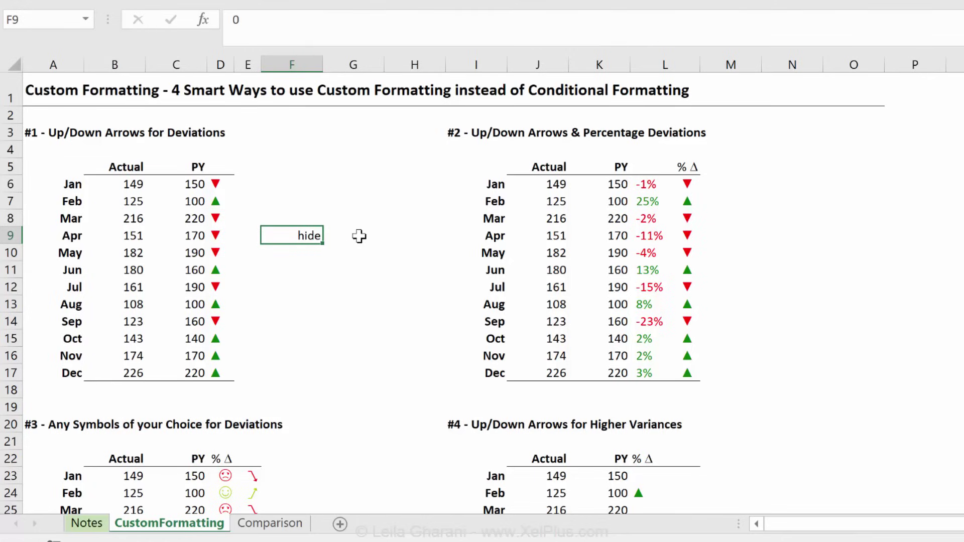
Delete "hide" from F9's zero section so its 0 displays blank
key("ctrl+1")
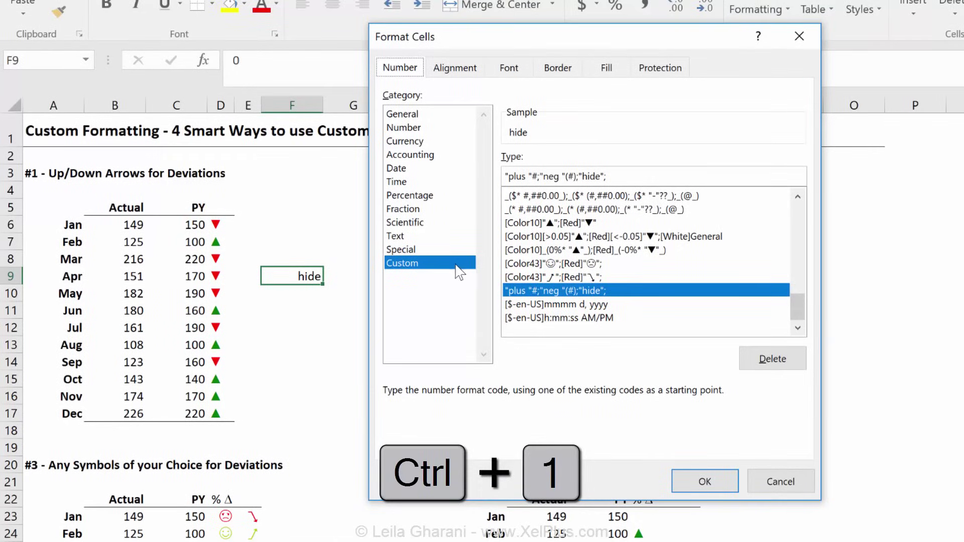
left_click(605, 177)
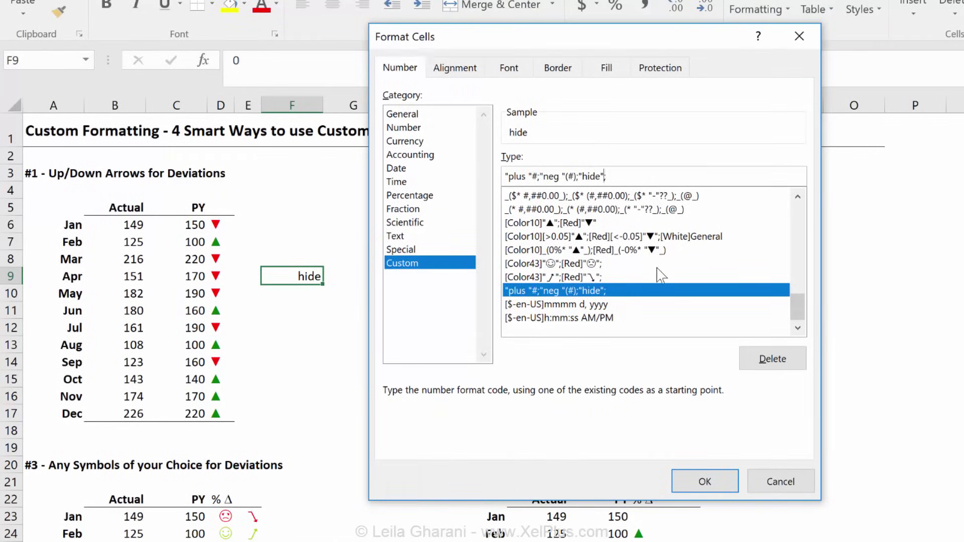
key("BackSpace")
key("BackSpace")
key("BackSpace")
key("BackSpace")
key("BackSpace")
key("BackSpace")
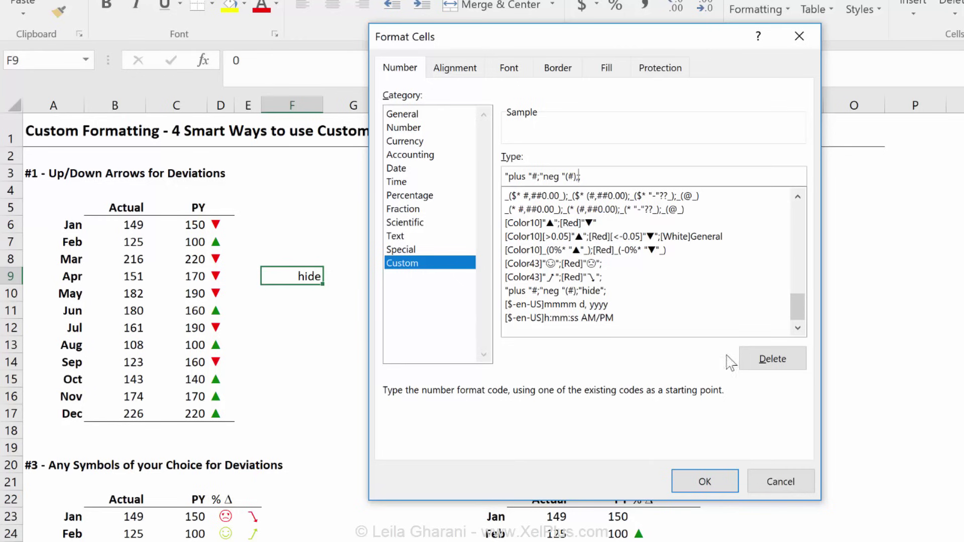
left_click(723, 482)
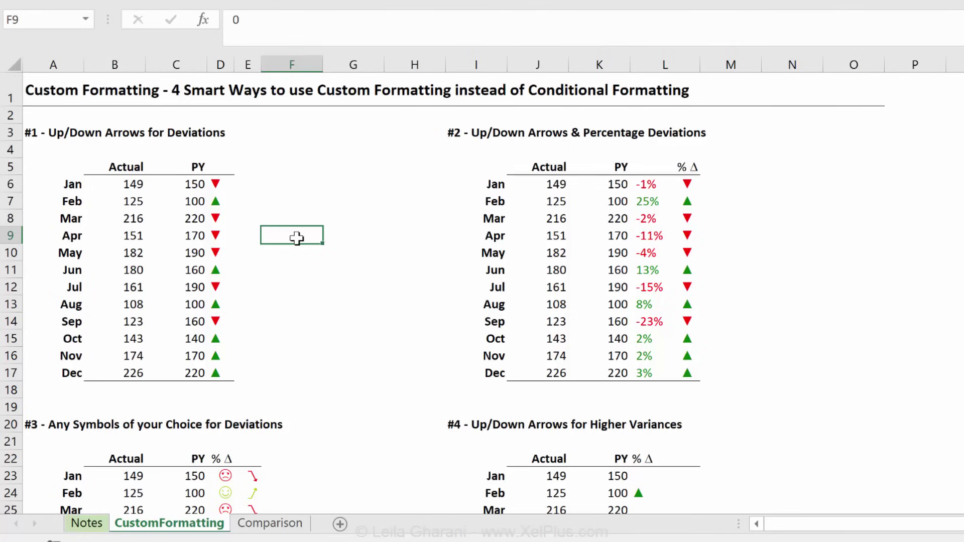
Review F9's custom code without changes, then switch to the second workbook with Ctrl+Tab
key("ctrl+1")
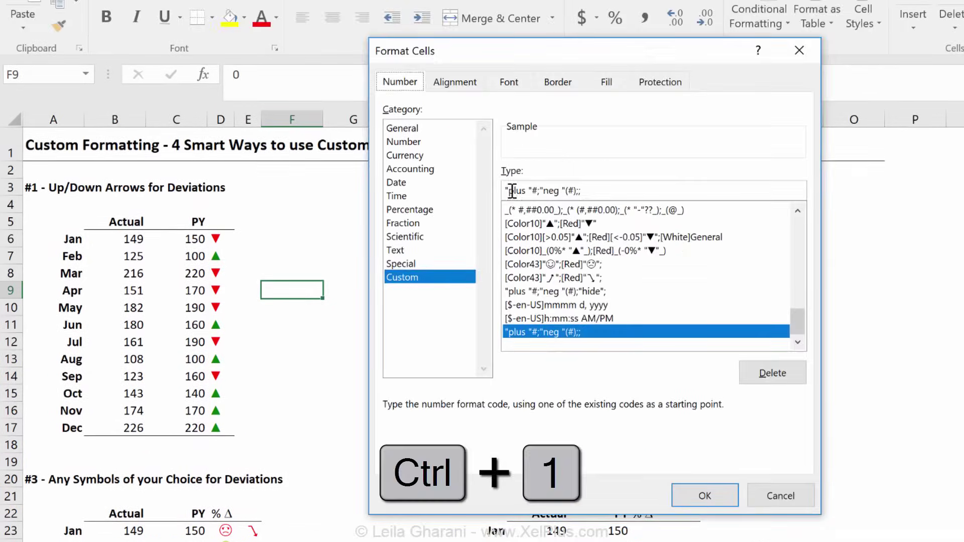
left_click(510, 191)
left_click_drag(798, 310, 793, 221)
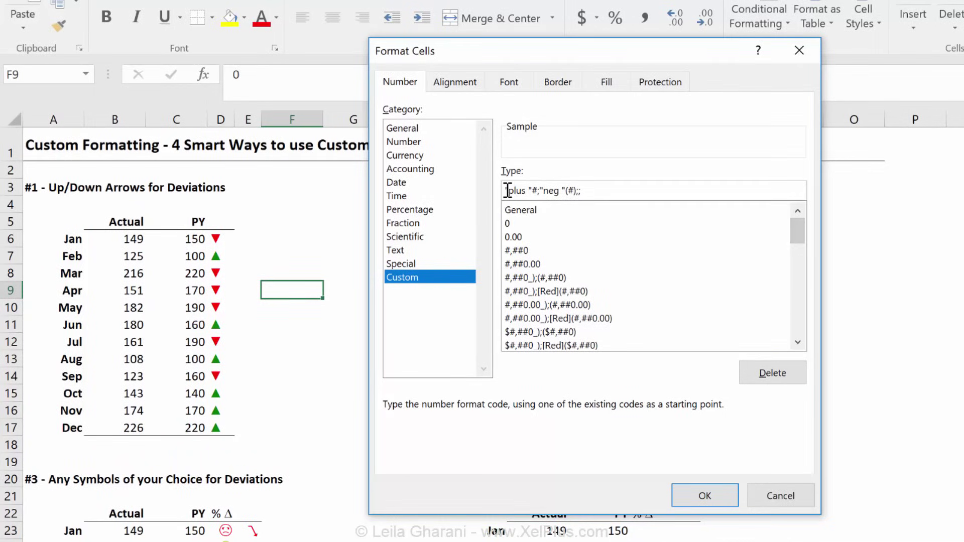
left_click_drag(506, 191, 529, 191)
left_click(529, 191)
left_click(781, 496)
left_click(293, 346)
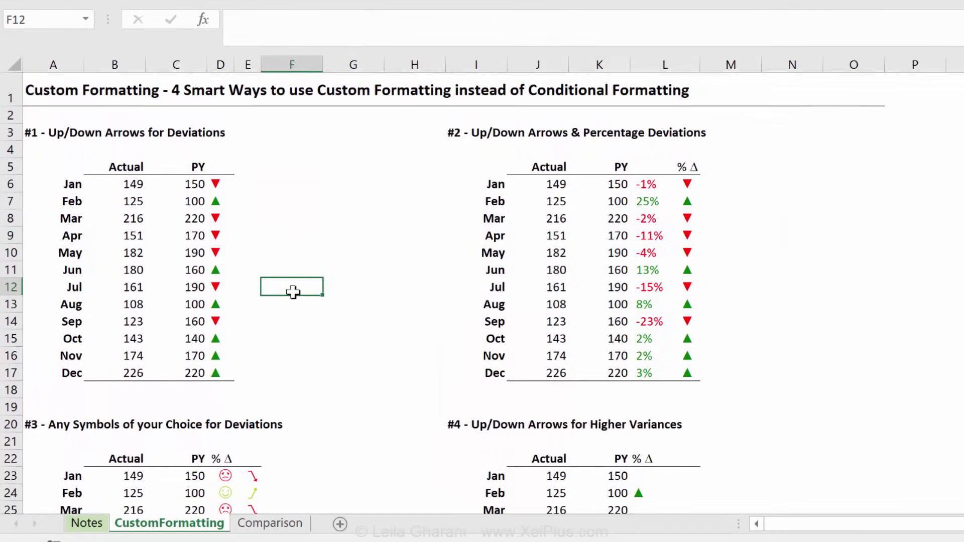
key("ctrl+Tab")
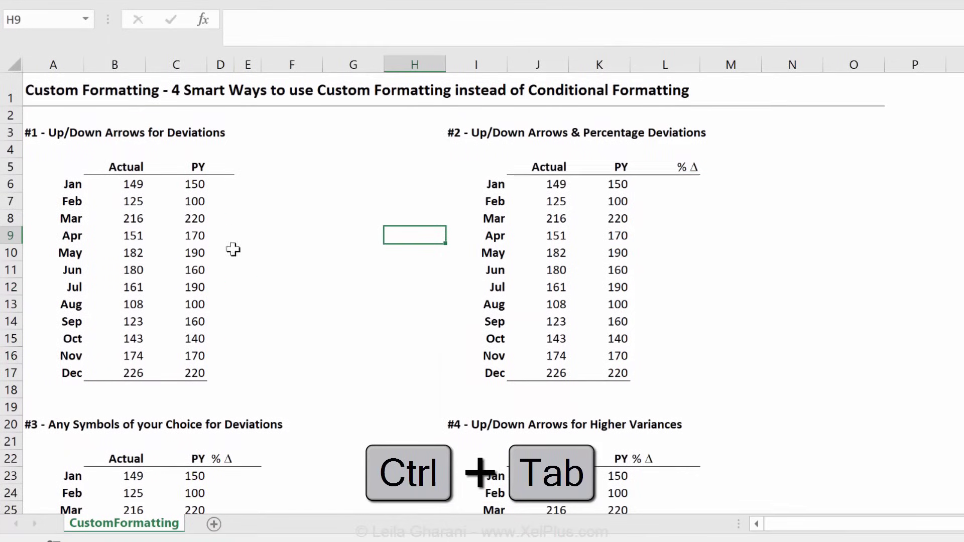
Insert a black down triangle then an up triangle (▼▲) into D6 from the Arial symbol set
left_click(223, 183)
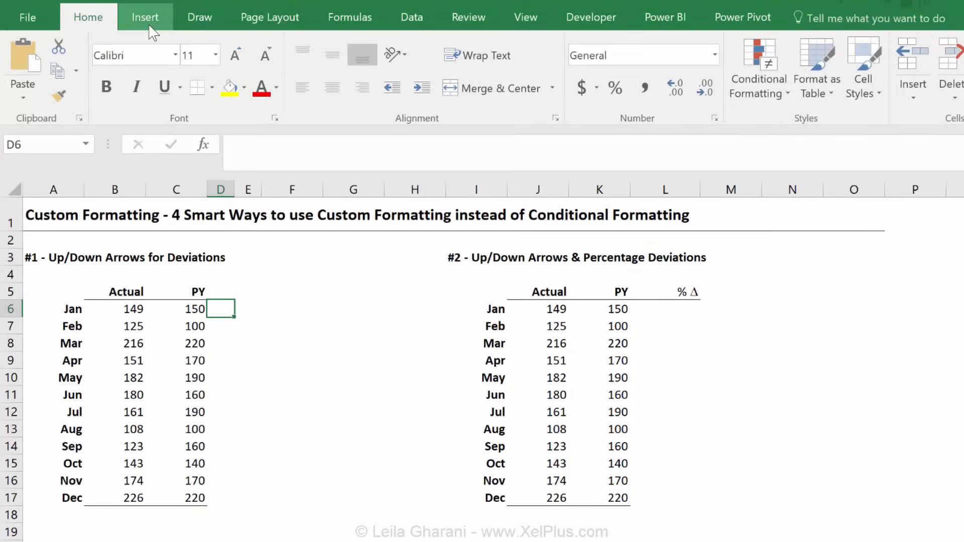
left_click(145, 17)
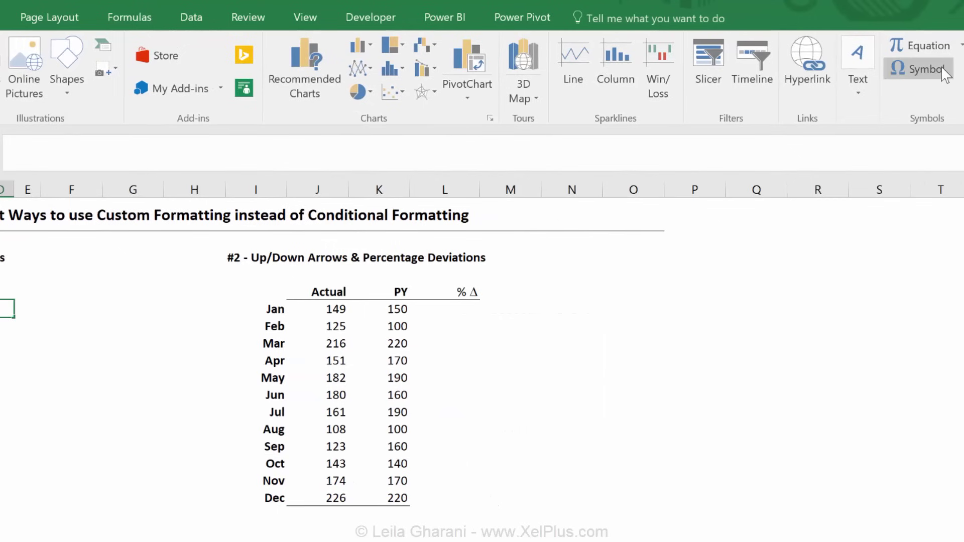
left_click(943, 71)
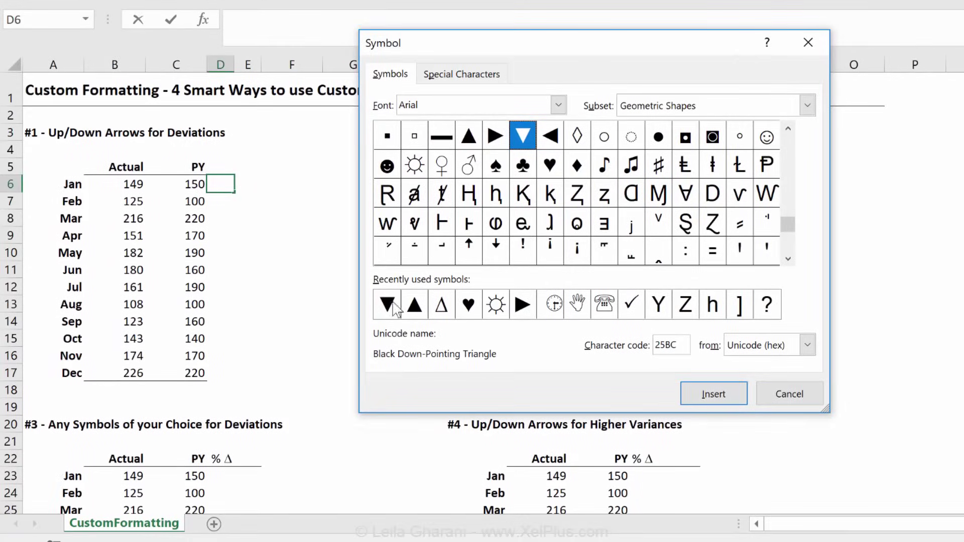
left_click(558, 105)
left_click(409, 164)
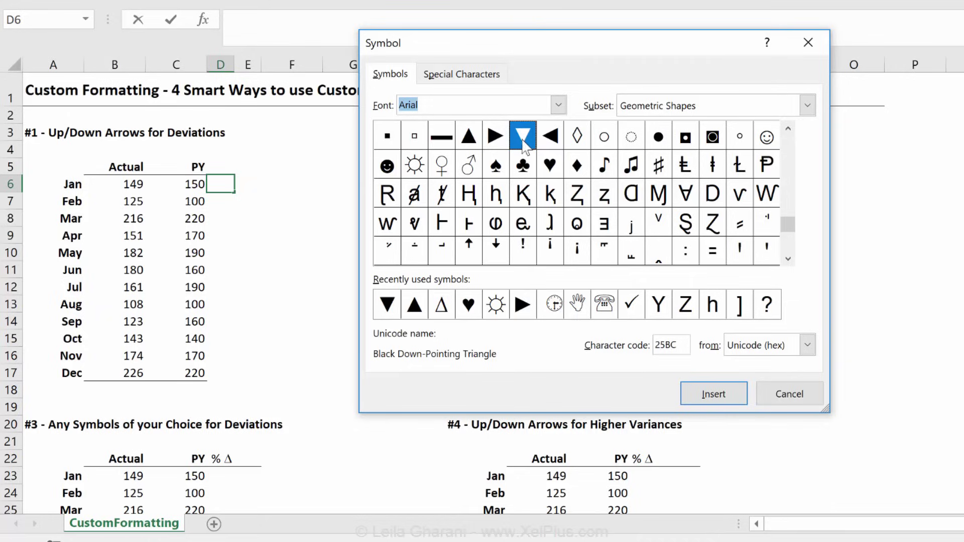
left_click(728, 399)
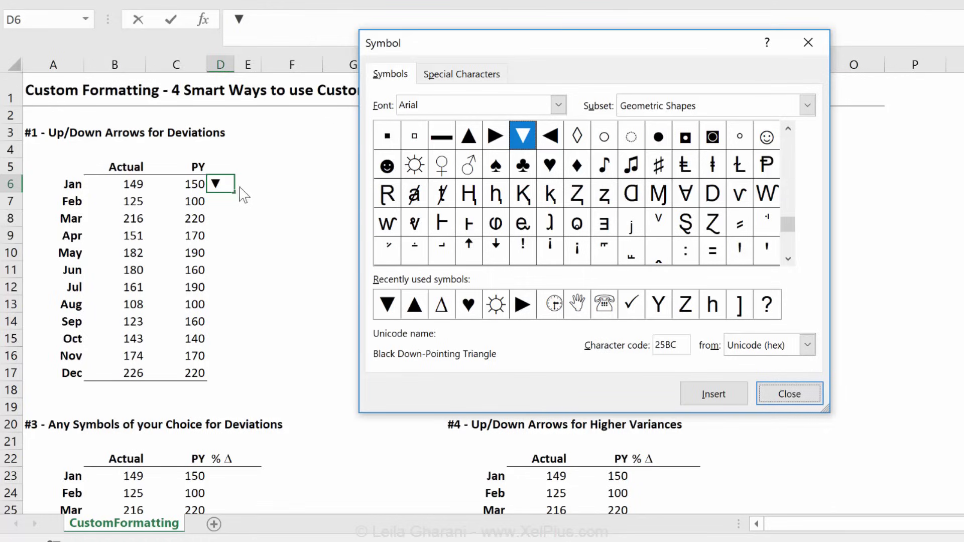
left_click(463, 144)
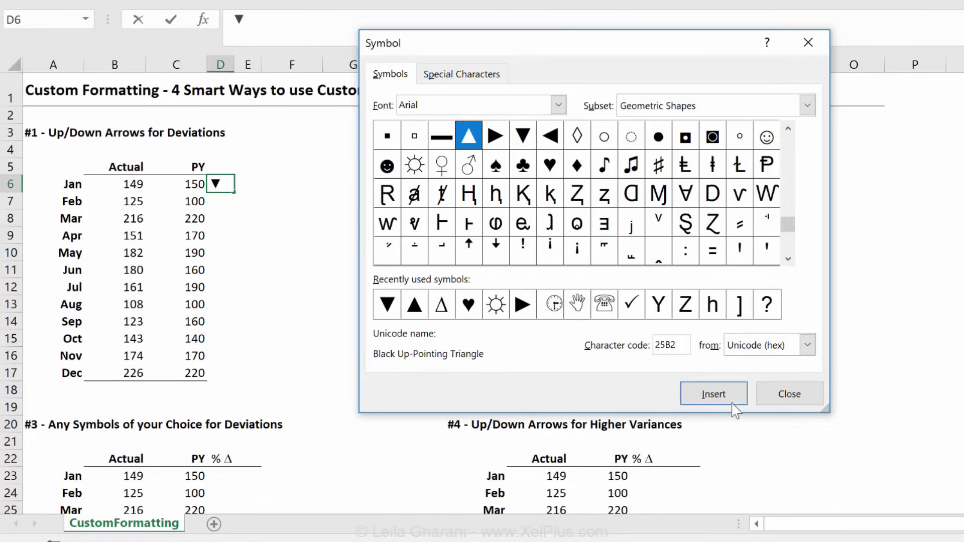
left_click(718, 395)
left_click(790, 395)
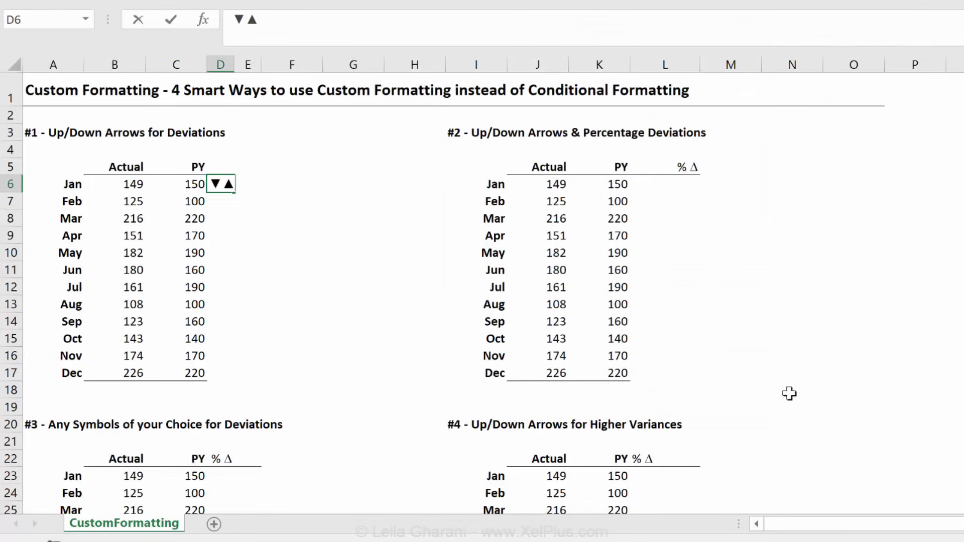
Move the ▼▲ symbols from D6 into cell A2 and adjust the width of column D
key("ctrl+x")
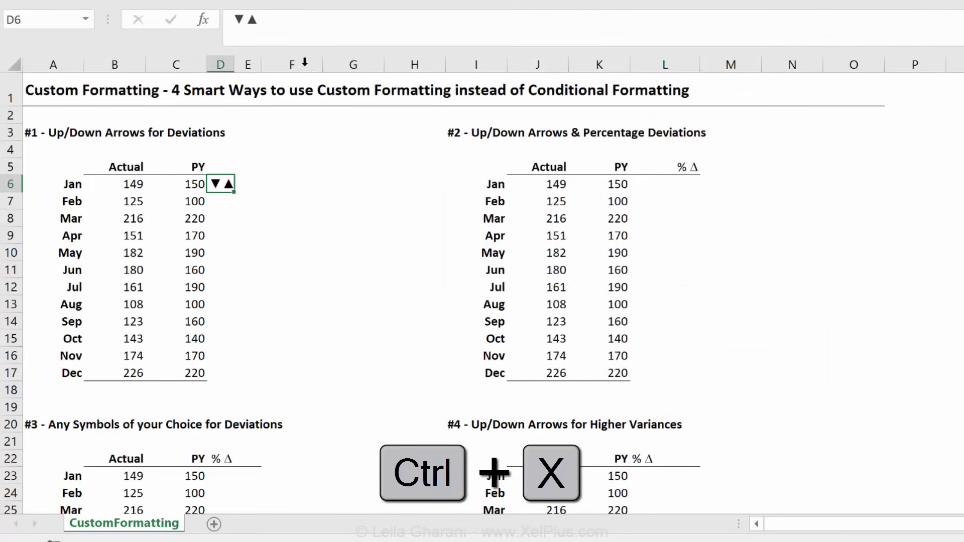
left_click_drag(286, 21, 212, 19)
key("ctrl+x")
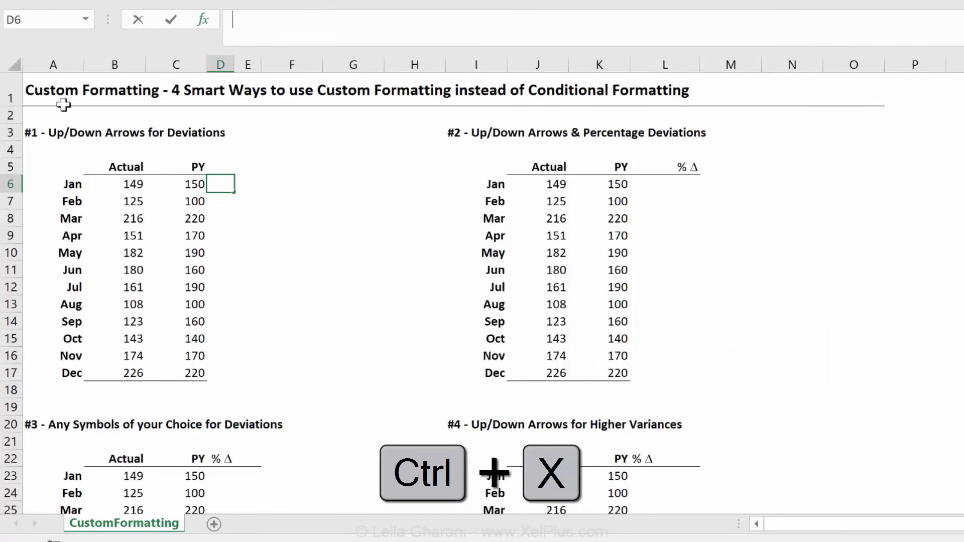
left_click(58, 112)
left_click(244, 23)
key("ctrl+v")
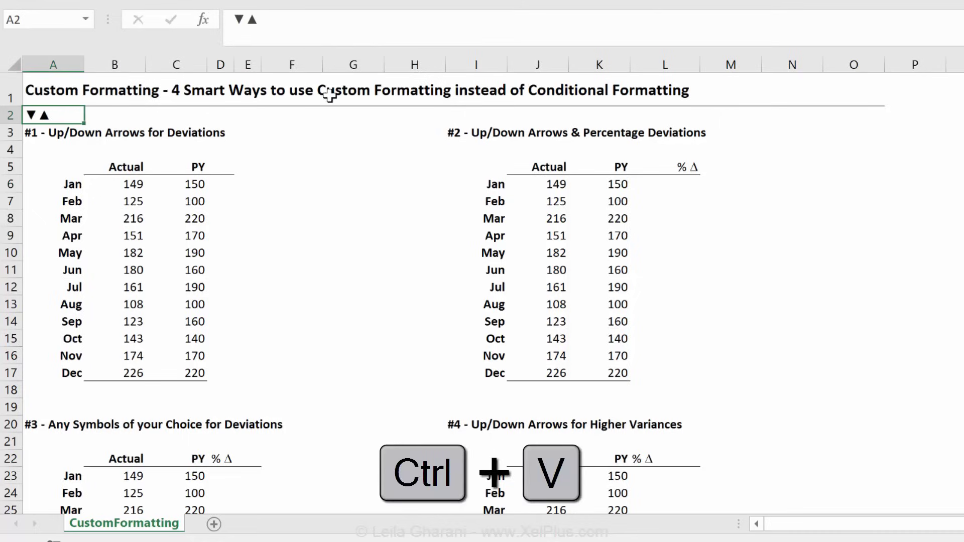
left_click(232, 186)
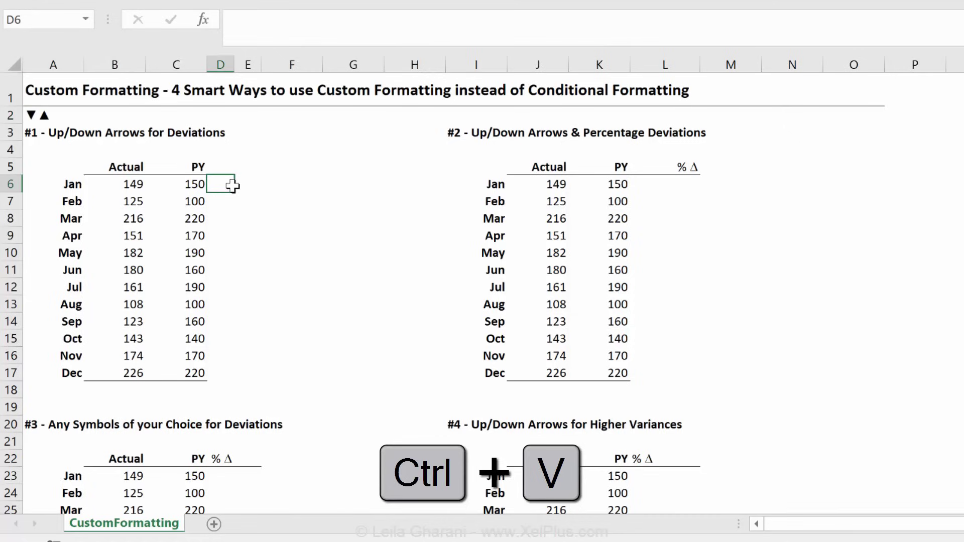
left_click_drag(234, 67, 246, 70)
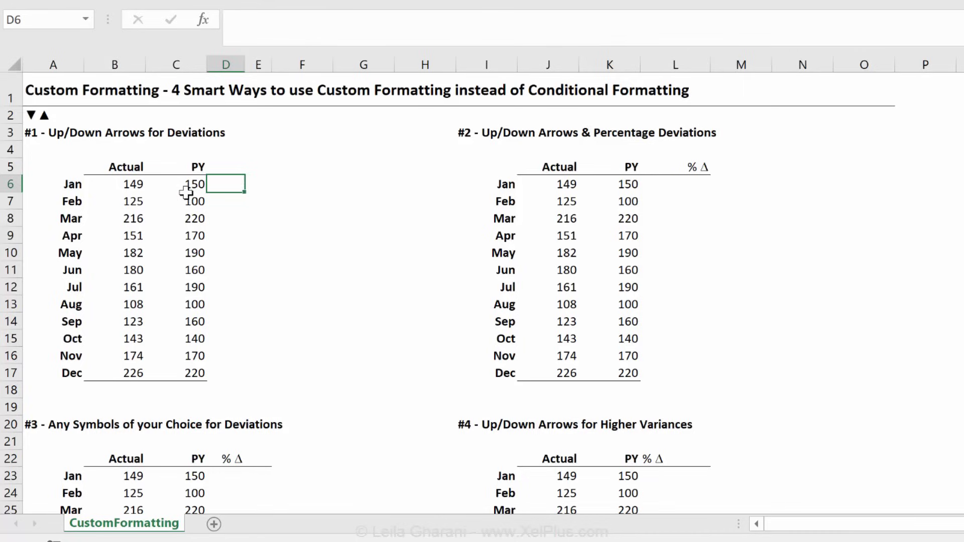
Enter =B6-C6 in D6 and fill it through D17, then highlight the ▼▲ text in A2
type("=")
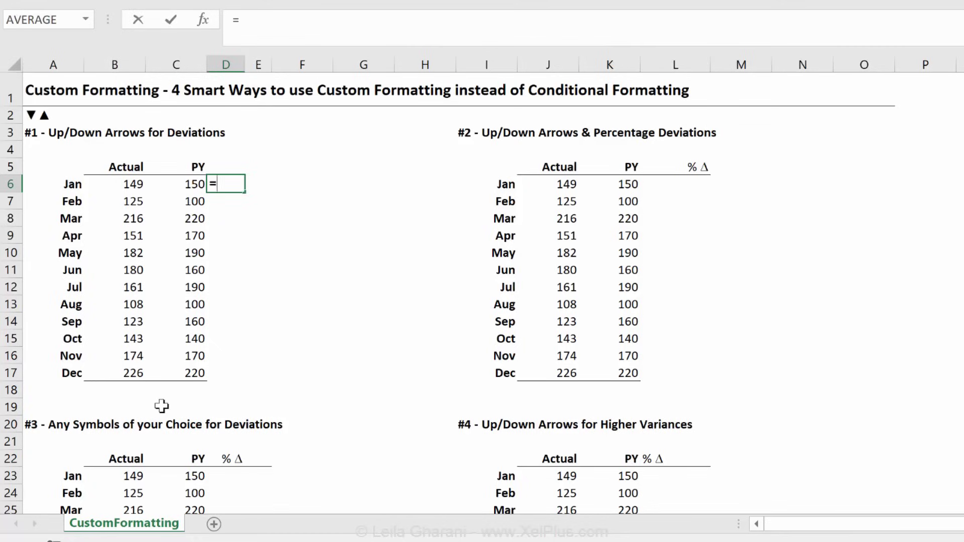
left_click(124, 186)
type("-")
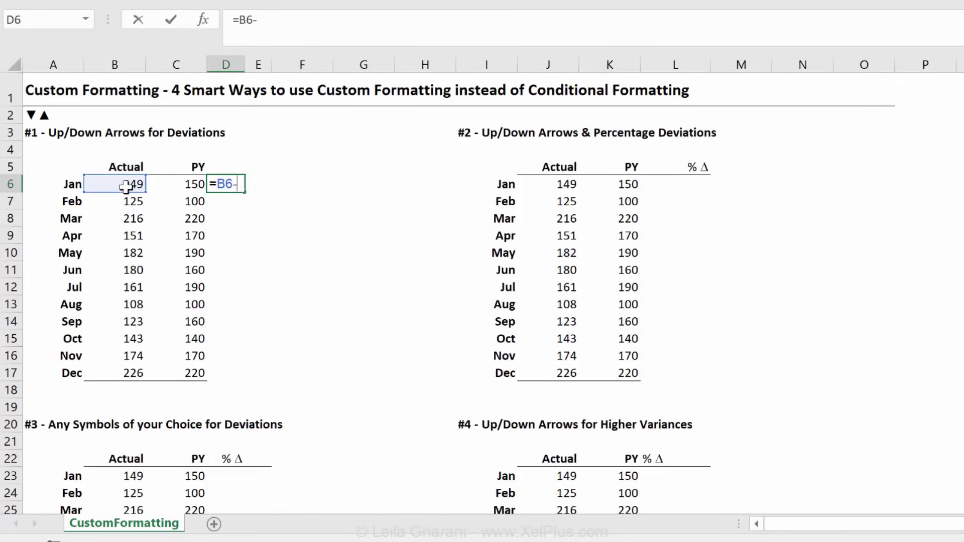
left_click(185, 184)
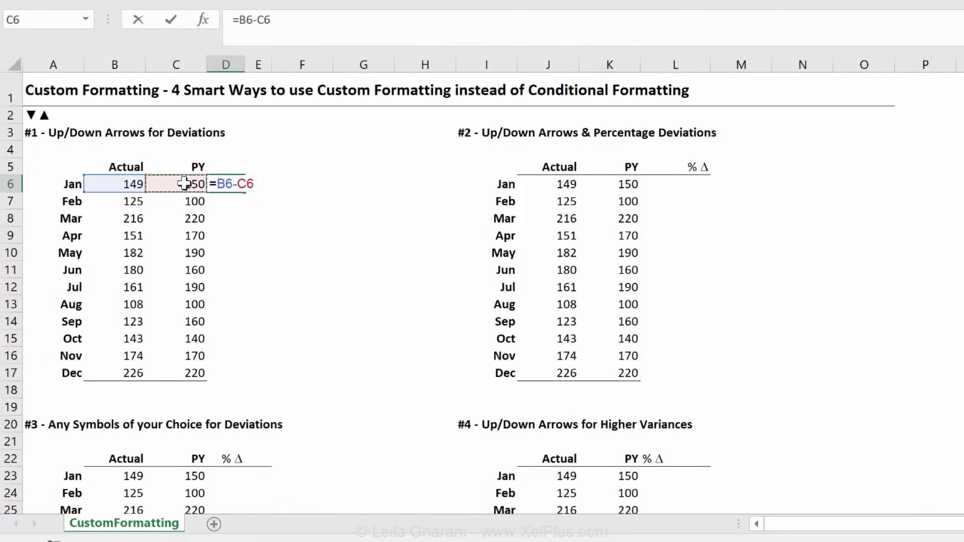
key("ctrl+Return")
left_click_drag(226, 193, 231, 370)
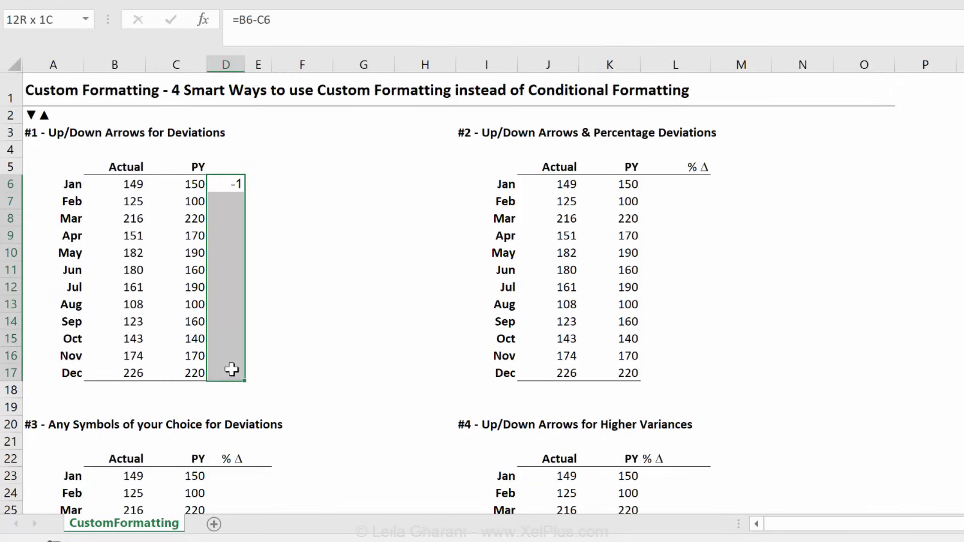
key("F2")
key("ctrl+Return")
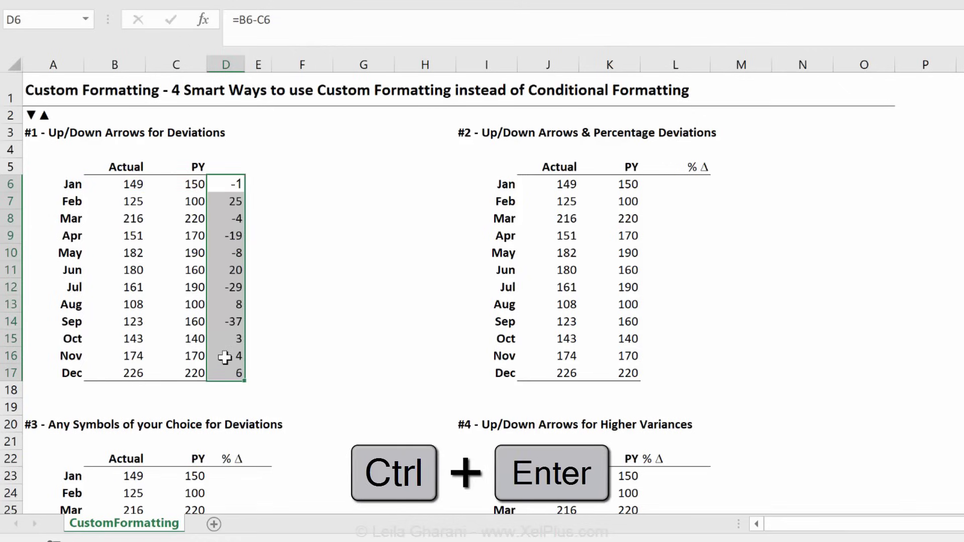
left_click(33, 118)
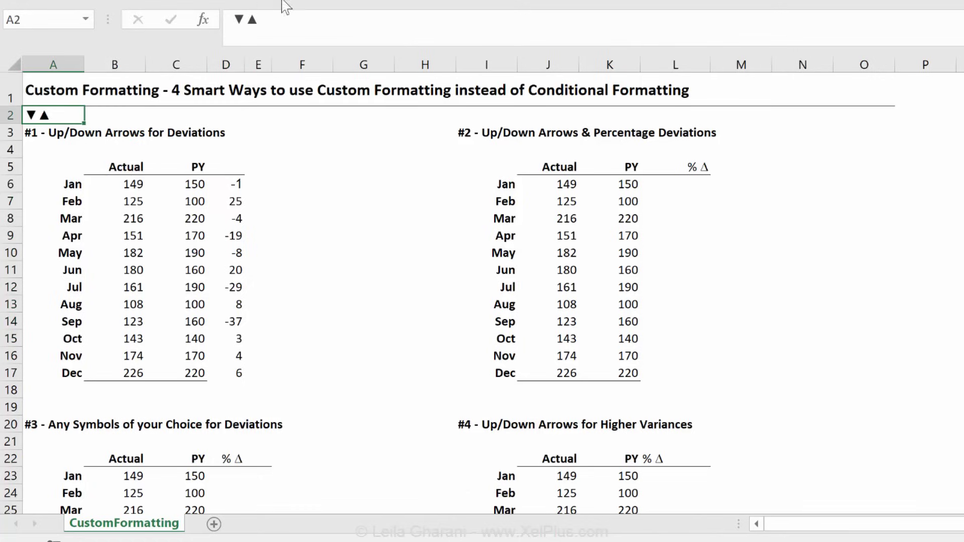
left_click_drag(271, 17, 200, 14)
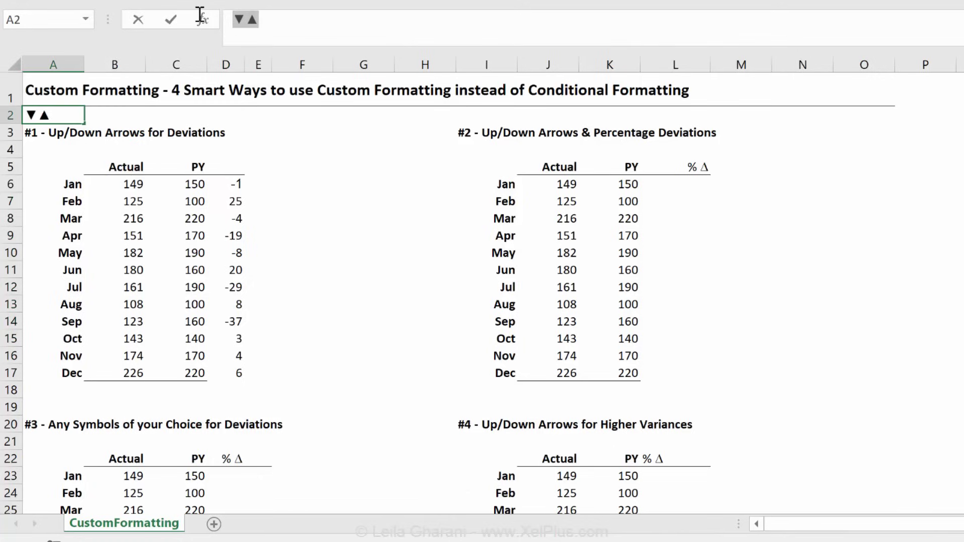
Give D6:D17 the custom format "▲";"▼"; so deviations show only as arrows
key("ctrl+c")
left_click_drag(238, 184, 234, 374)
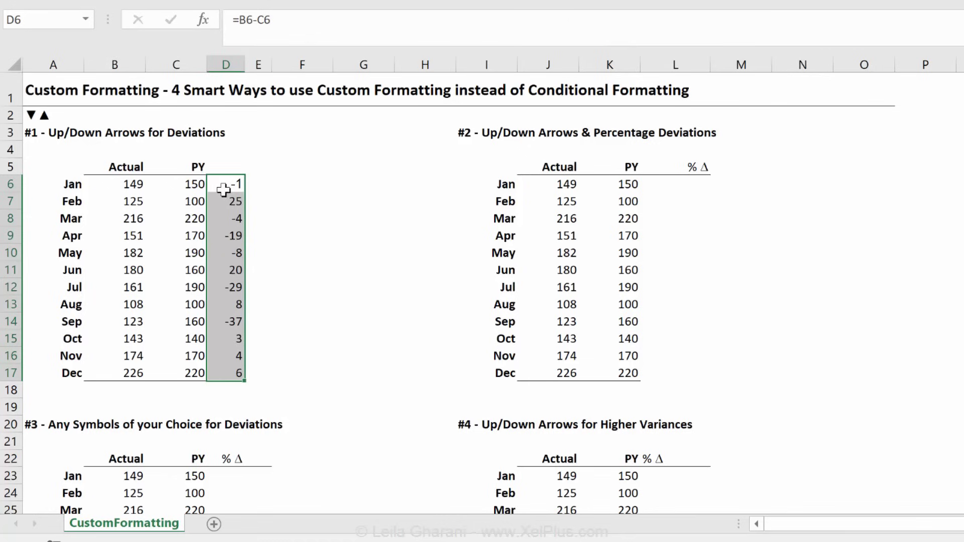
key("ctrl+1")
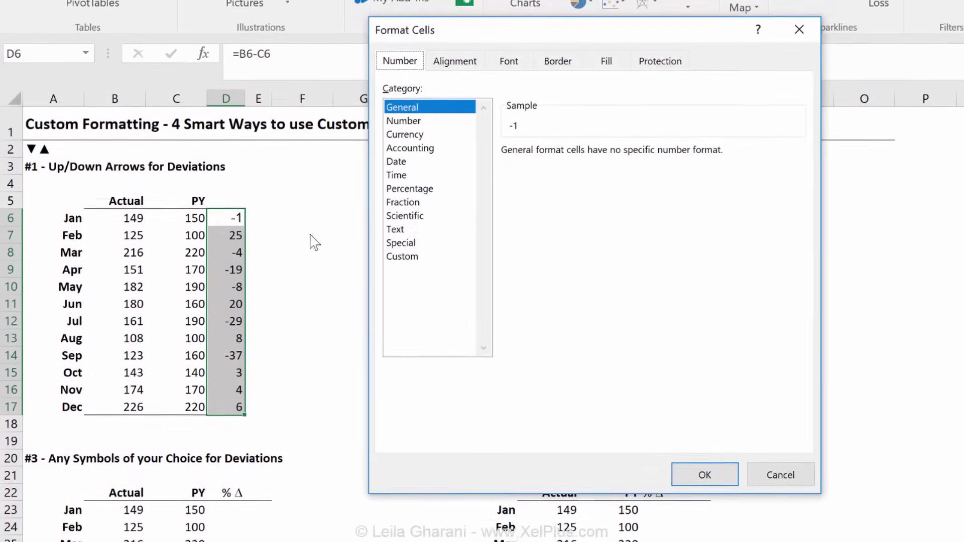
left_click(415, 270)
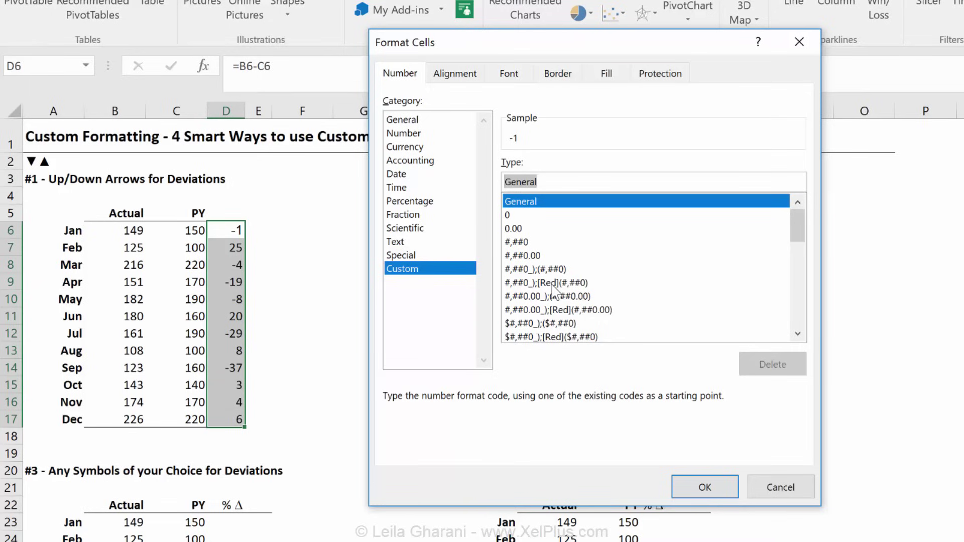
key("ctrl+v")
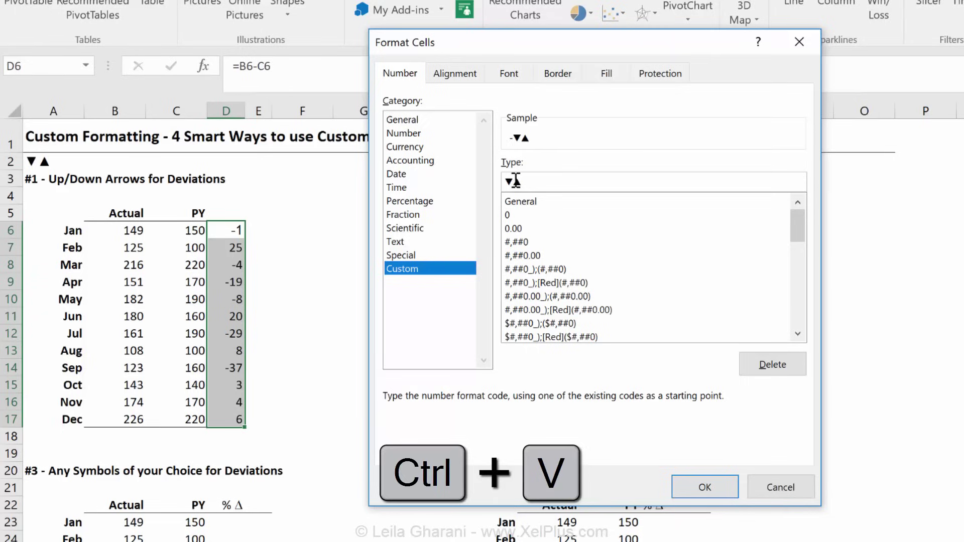
left_click_drag(511, 181, 504, 181)
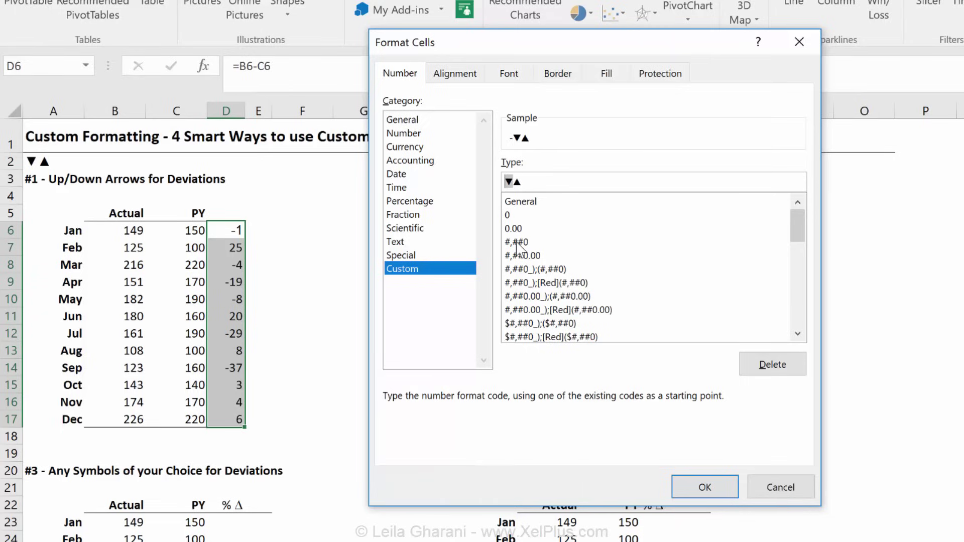
type("\"▲\";")
key("ctrl+v")
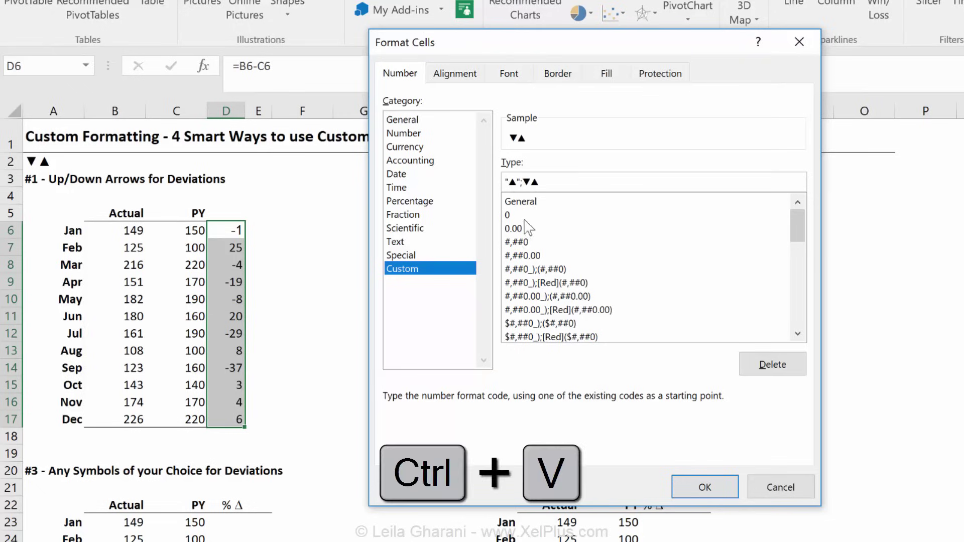
key("BackSpace")
key("Left")
type("\"▲\"")
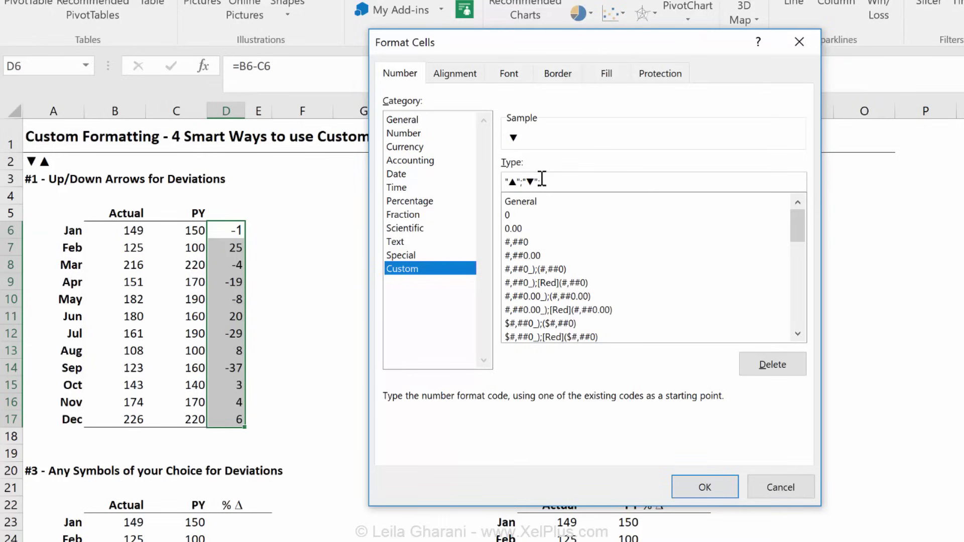
type(";")
left_click(699, 486)
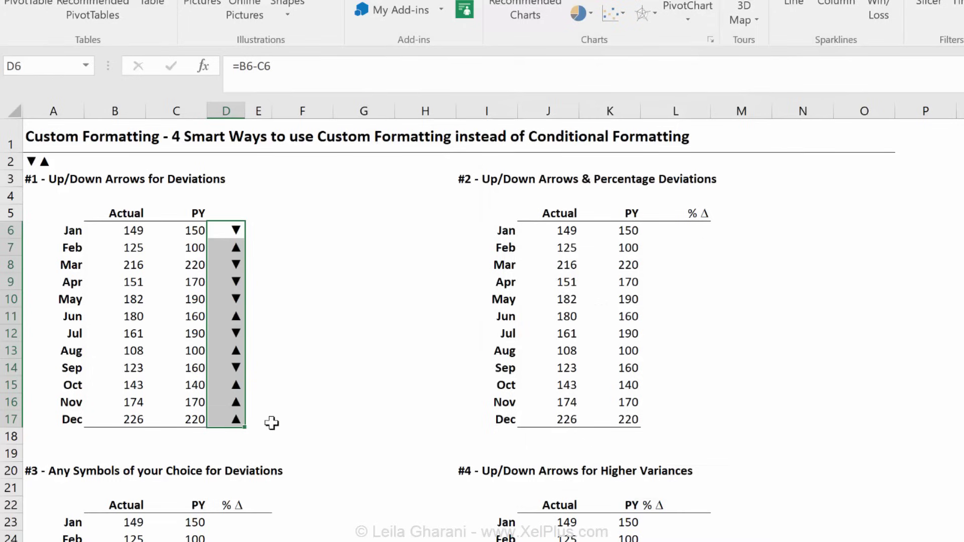
Change the arrow format to [Green]"▲";[Red]"▼"; and check the coloured result
key("ctrl+1")
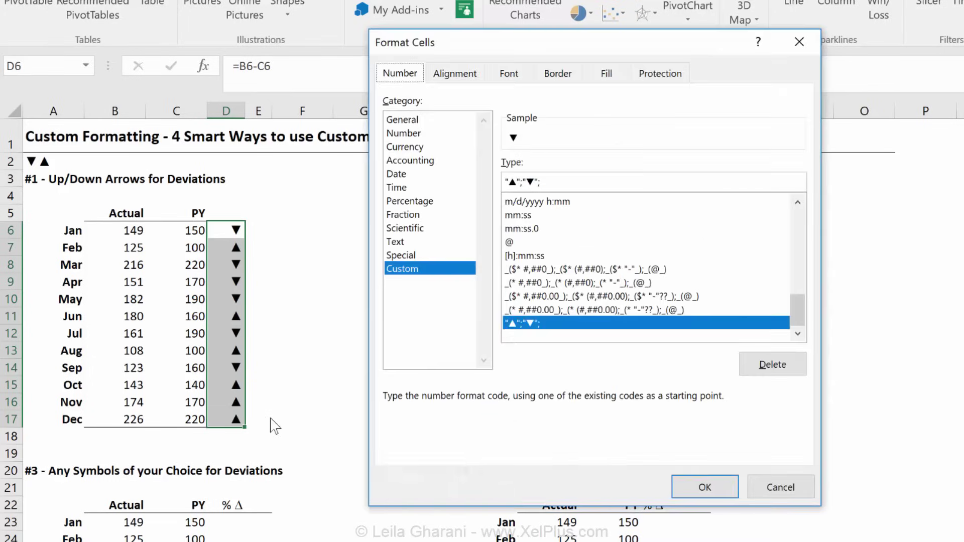
left_click(505, 182)
key("ctrl+alt+8")
type("[")
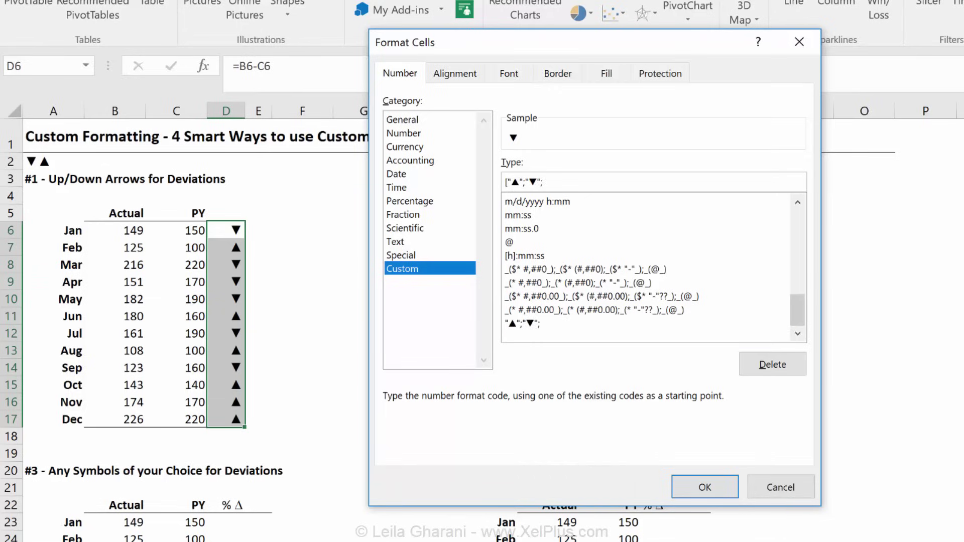
type("green]")
key("ctrl+alt+8")
type("[")
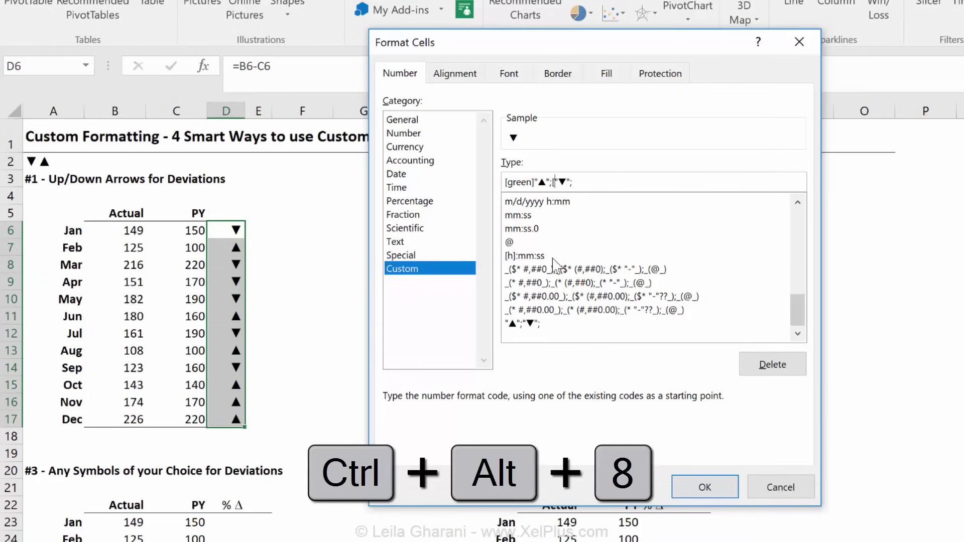
type("red]")
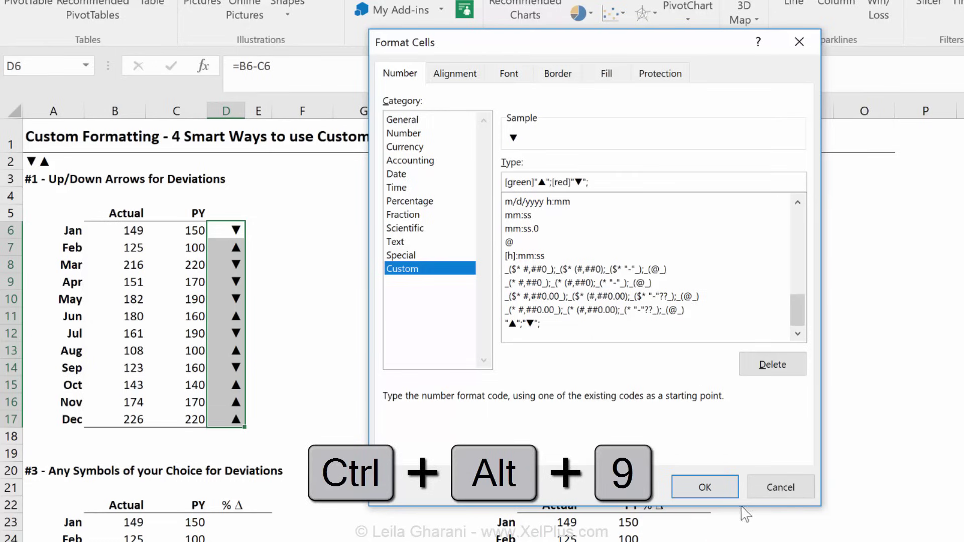
left_click(686, 481)
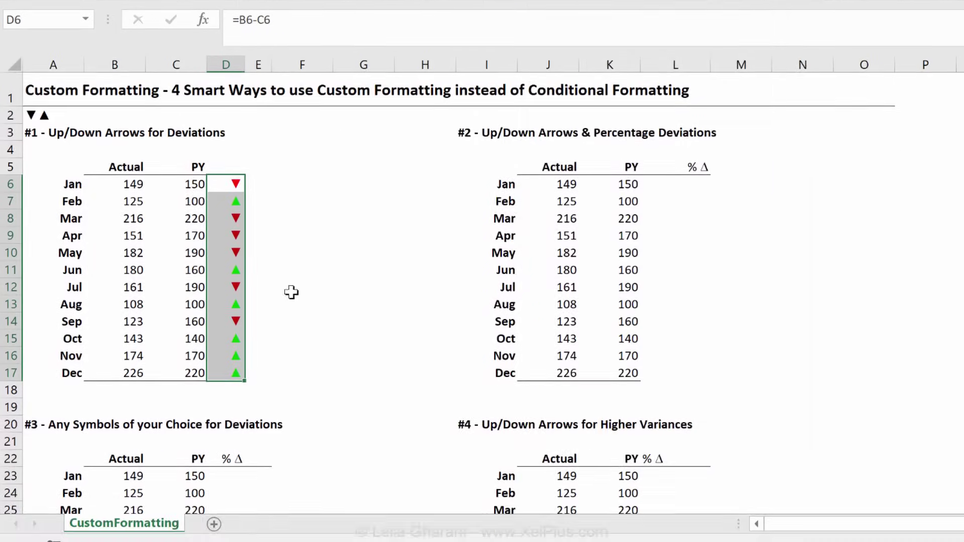
left_click(259, 234)
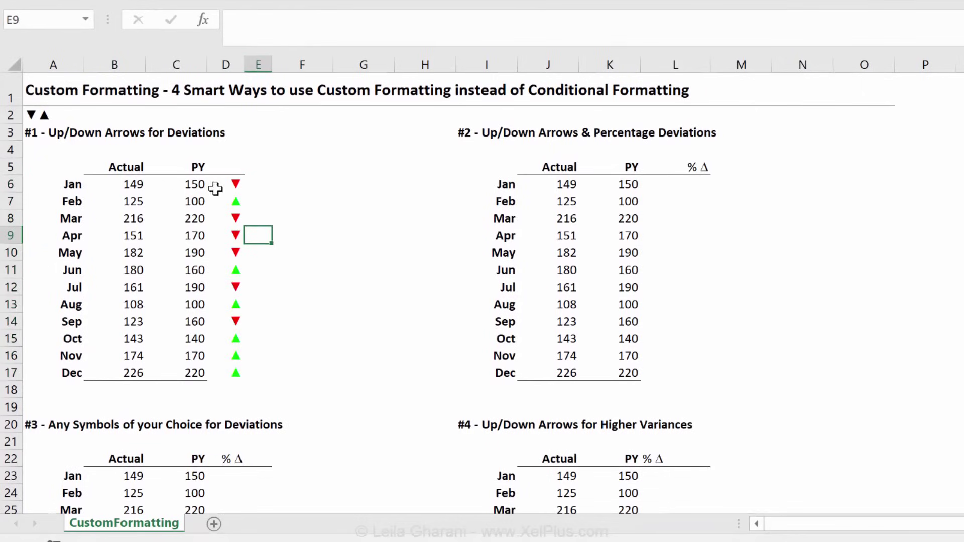
left_click(224, 205)
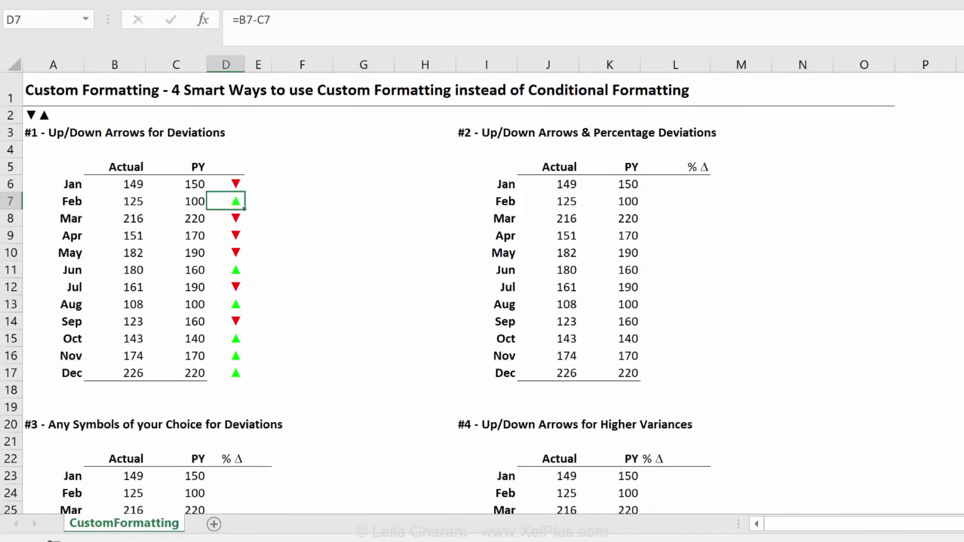
scroll(355, 293, "down", 6)
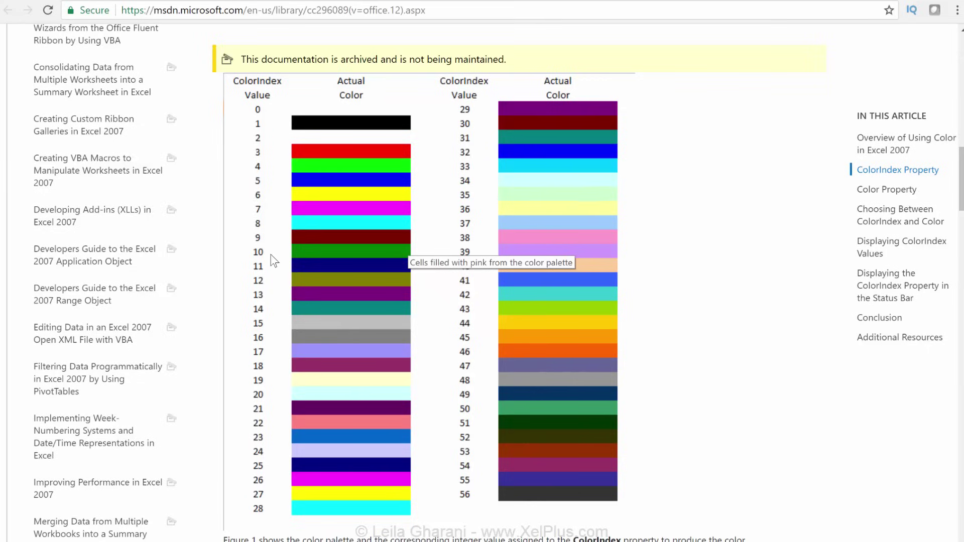
Replace [Green] with [color10] in D6:D17's arrow format for a darker green
key("alt+Tab")
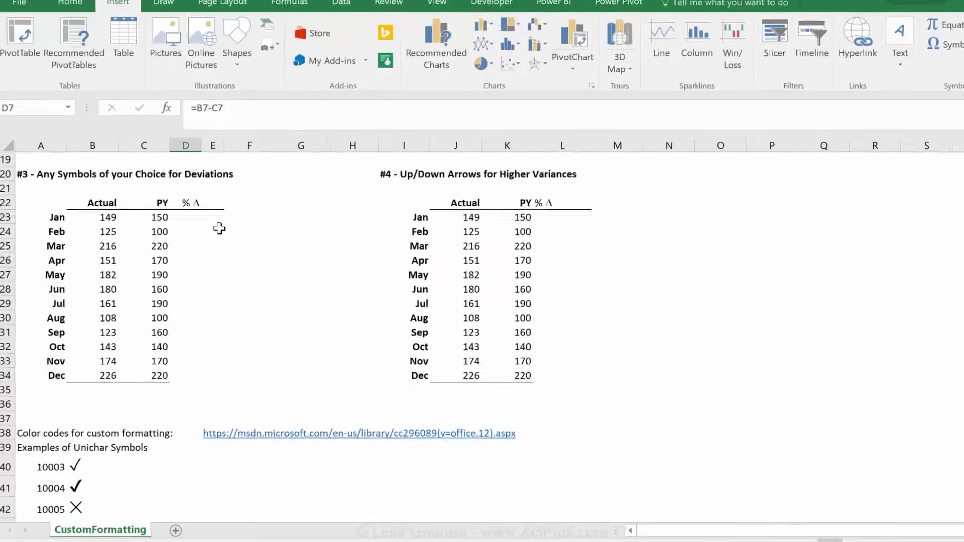
scroll(265, 164, "up", 5)
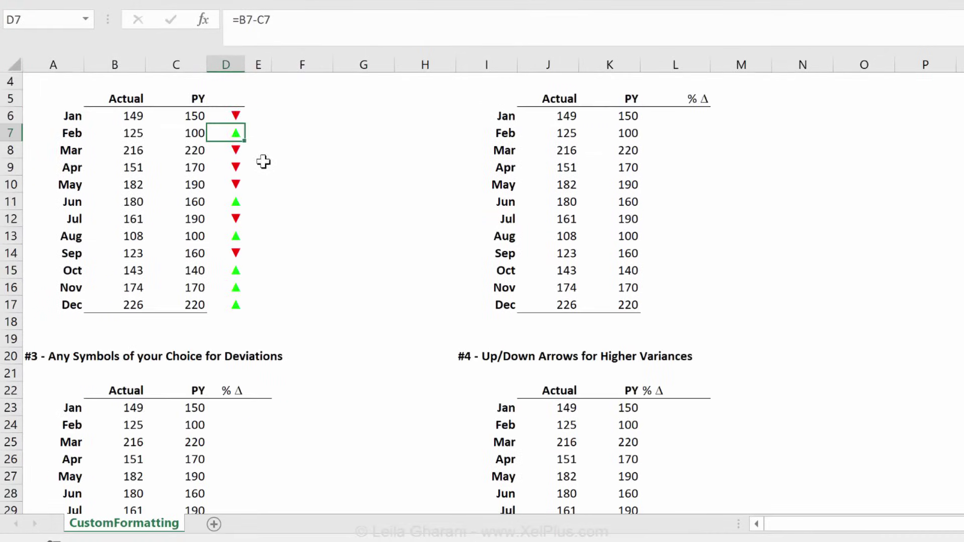
left_click_drag(228, 115, 228, 304)
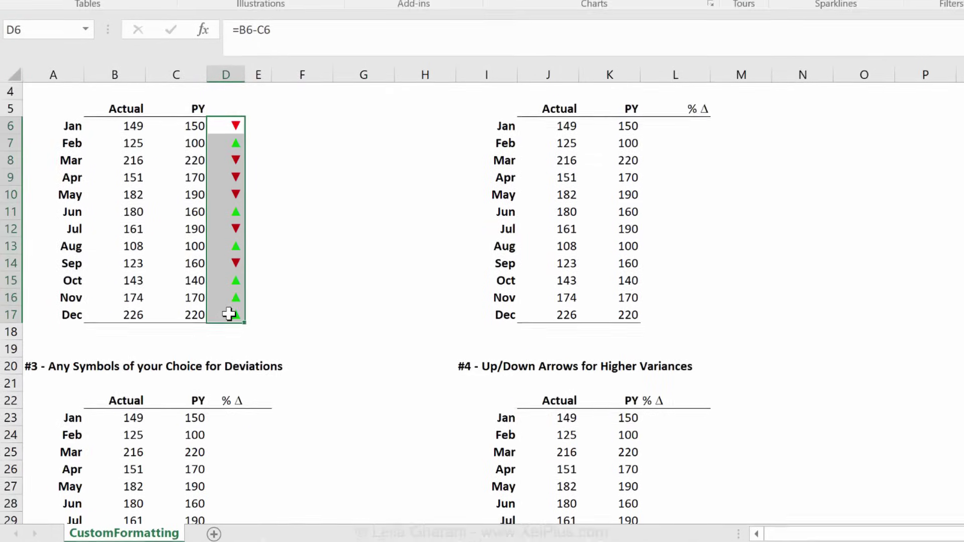
key("ctrl+1")
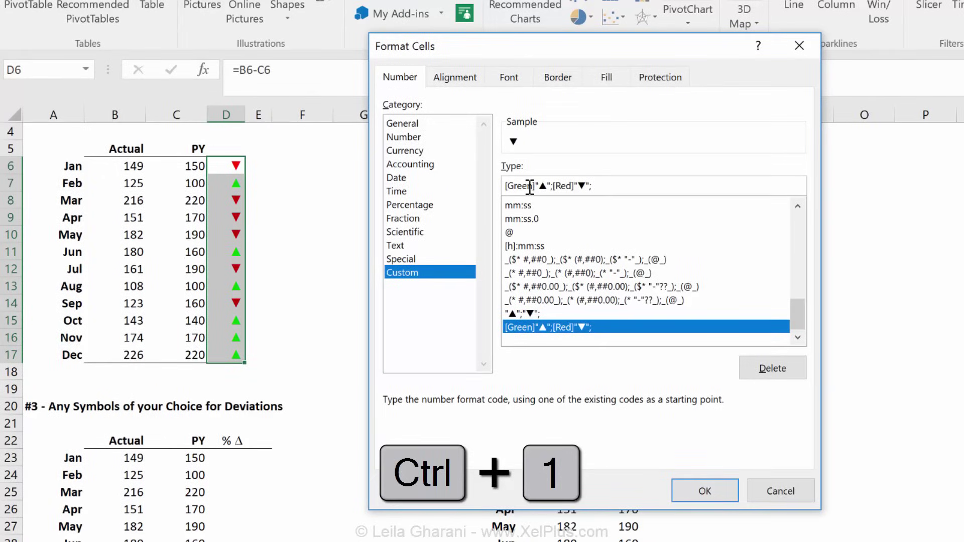
left_click(529, 187)
key("BackSpace")
key("BackSpace")
key("BackSpace")
key("BackSpace")
key("BackSpace")
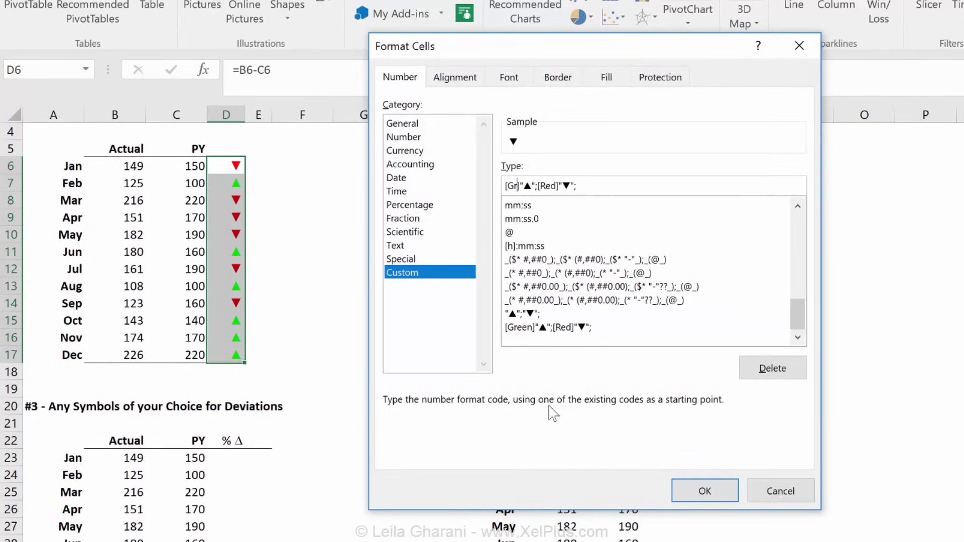
type("color10")
left_click(705, 491)
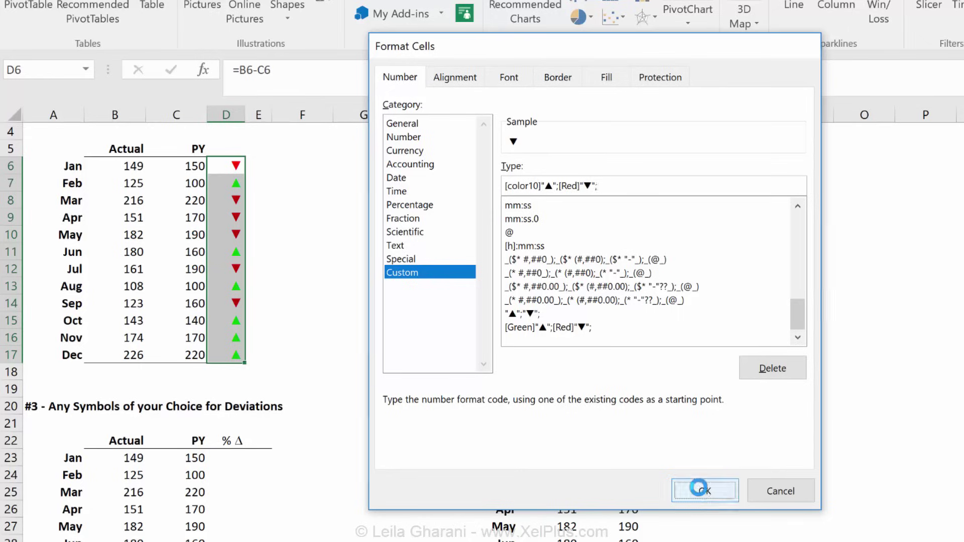
left_click(266, 201)
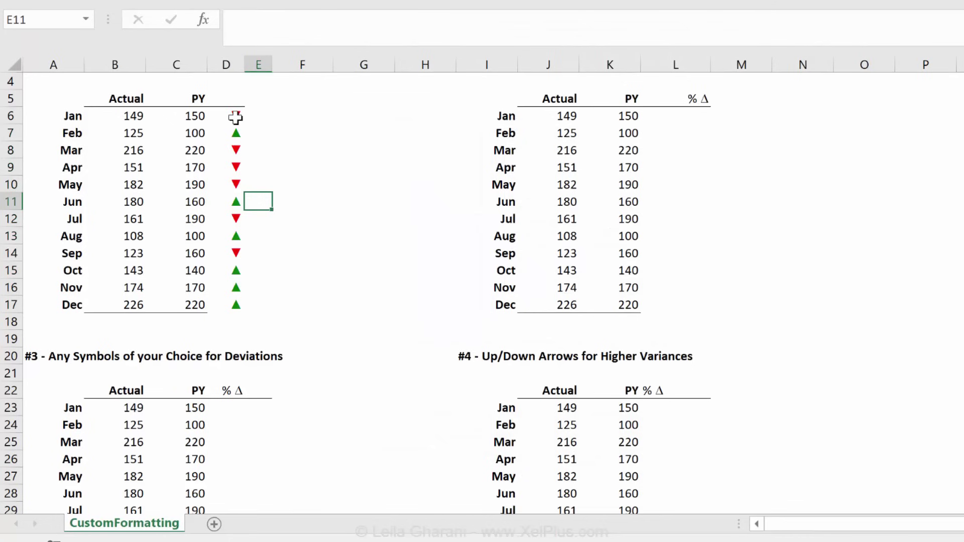
Enter =J6/K6-1 in L6 for January's percentage change
scroll(356, 178, "up", 1)
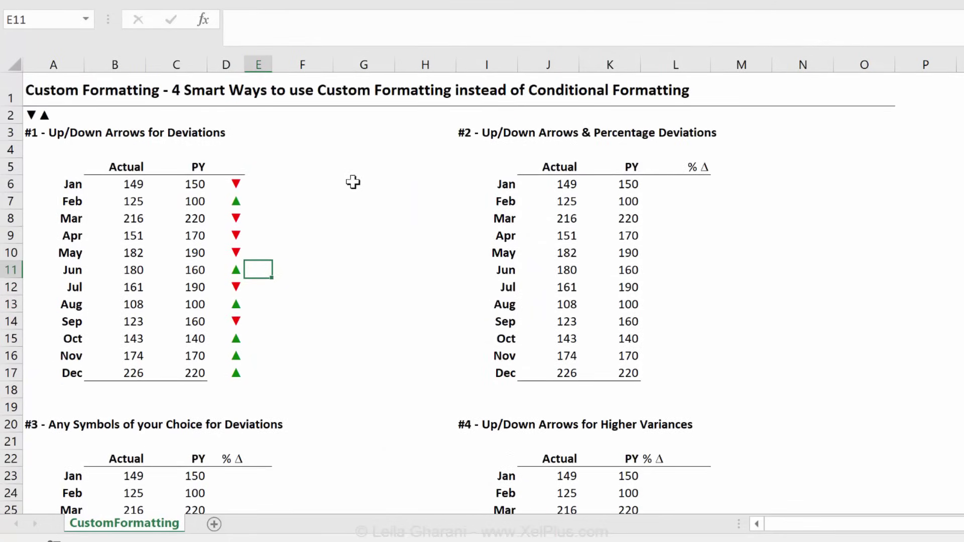
left_click(690, 184)
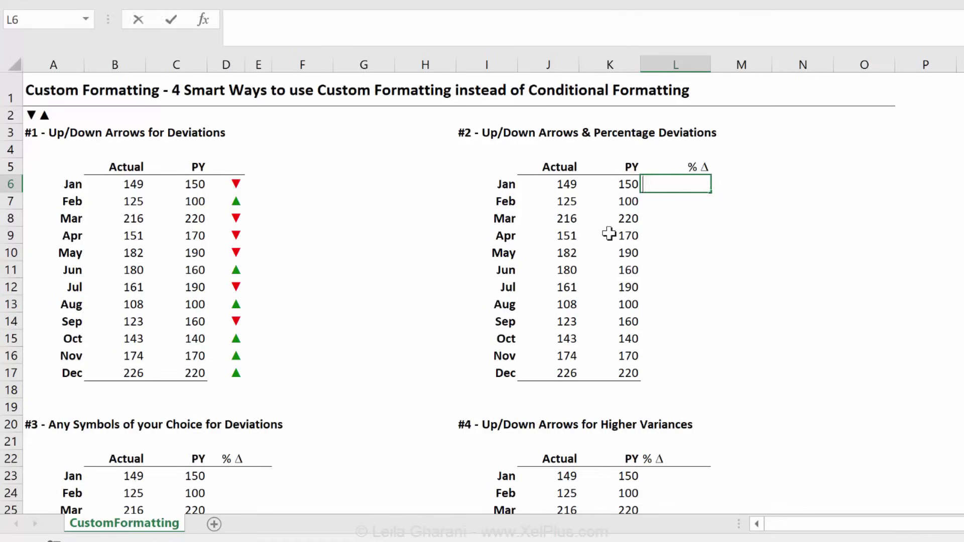
type("=")
left_click(569, 185)
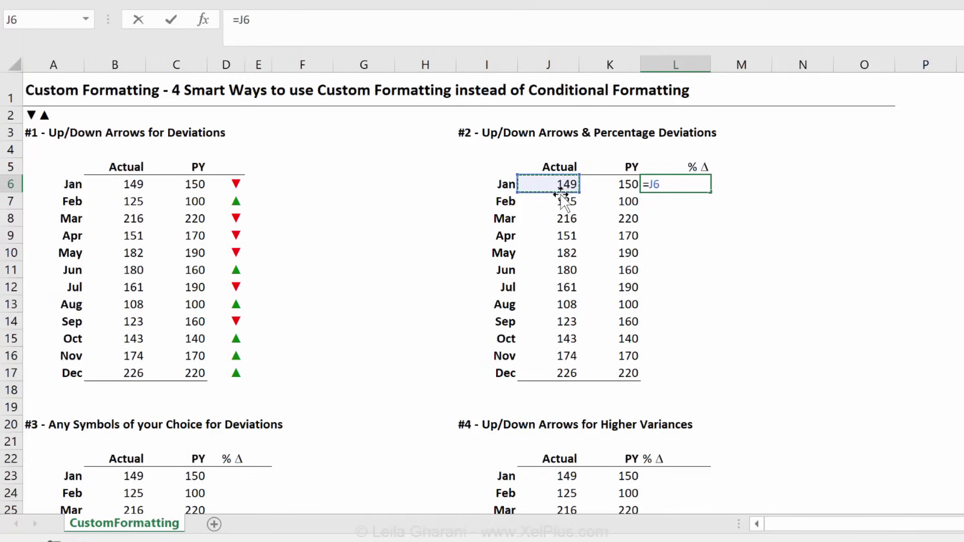
type("/")
left_click(607, 184)
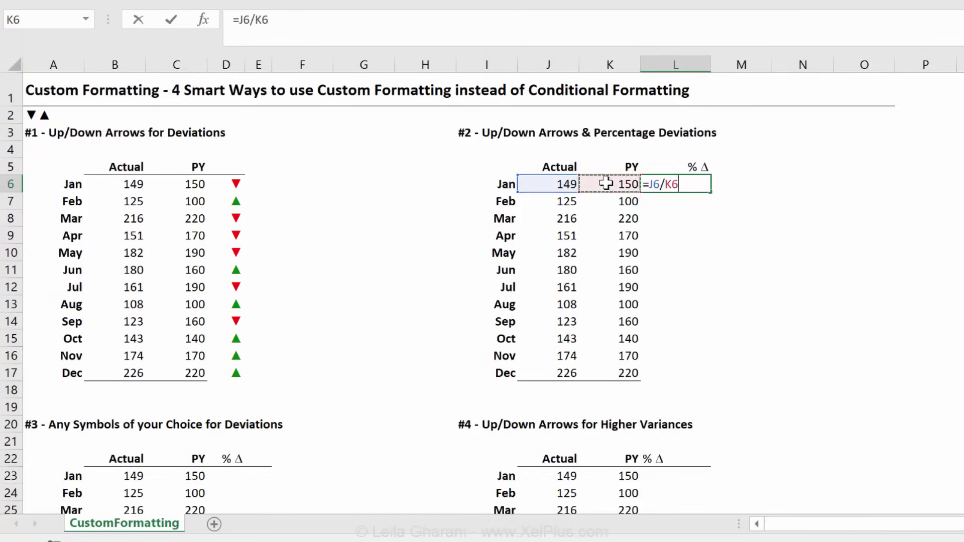
type("-1")
key("ctrl+Return")
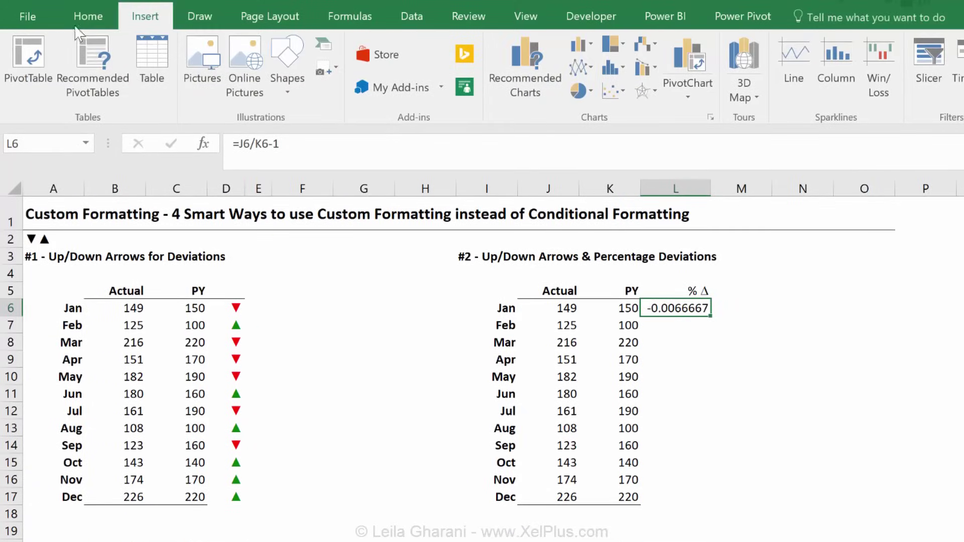
Apply Percent Style to L6 and fill the formula down to L17
left_click(82, 16)
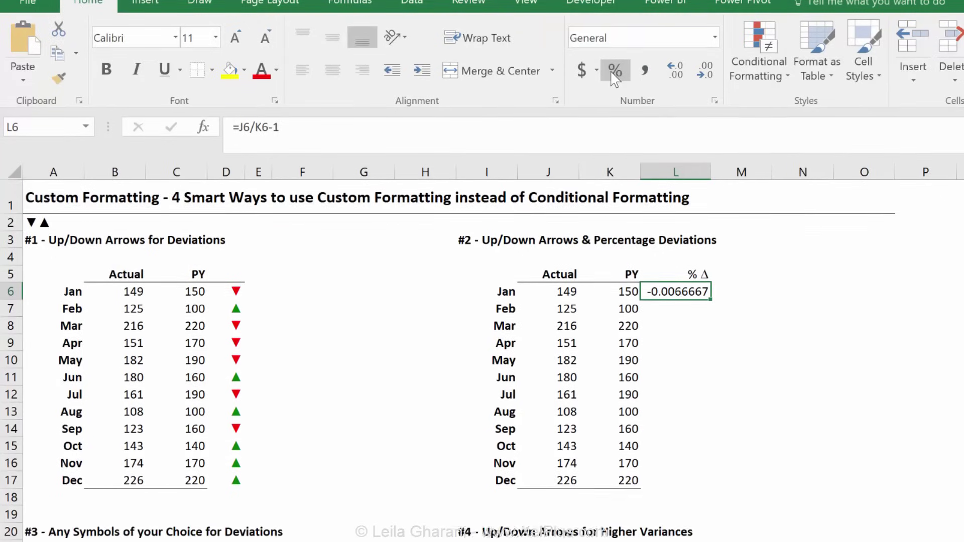
left_click(614, 86)
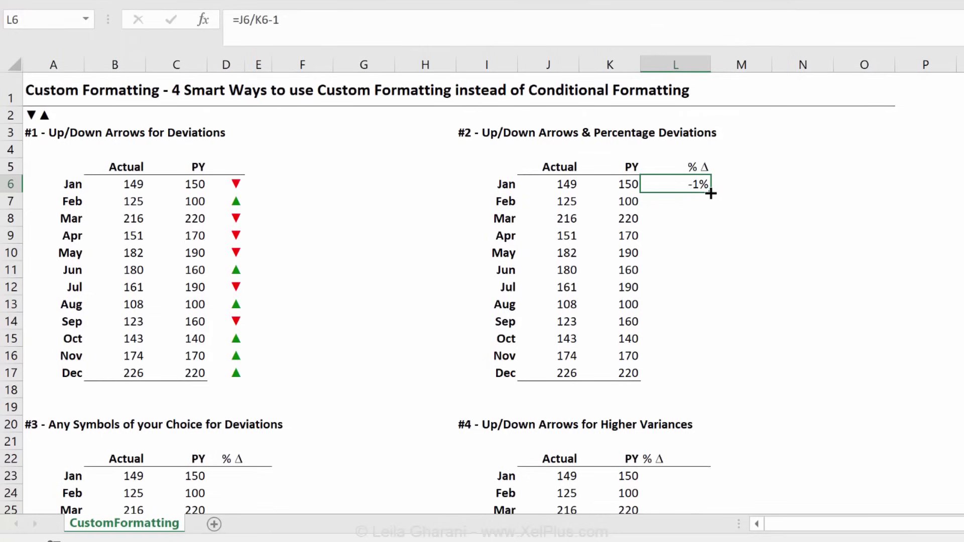
left_click_drag(711, 194, 680, 383)
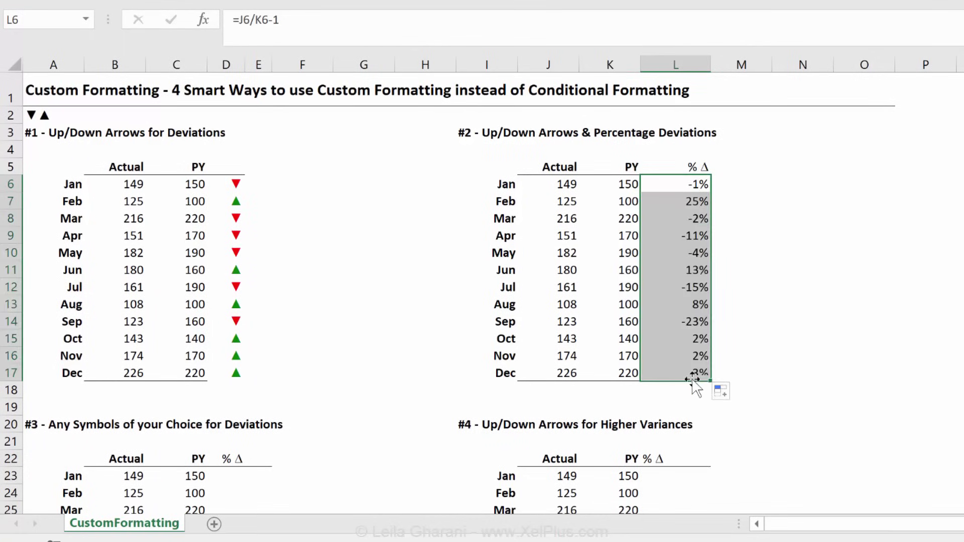
left_click(682, 184)
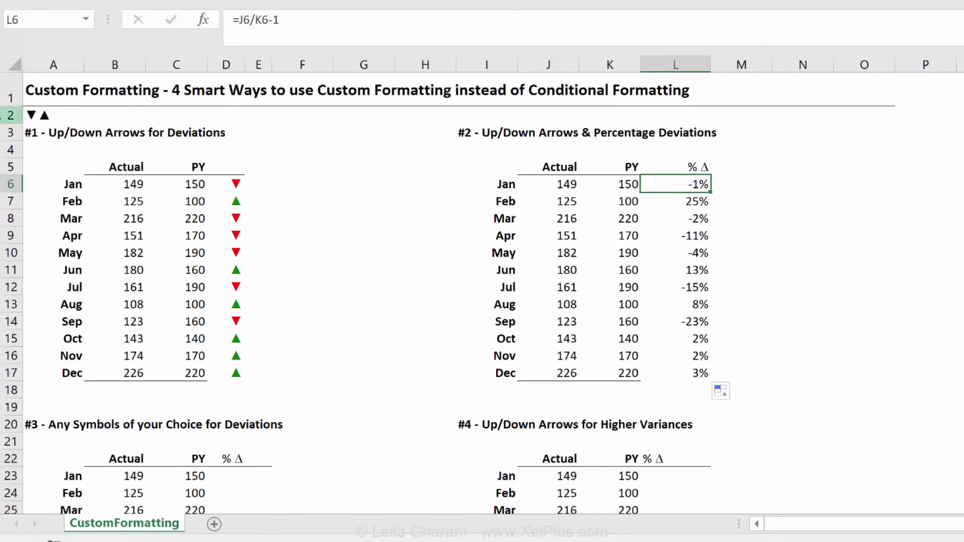
Copy the ▼▲ symbols from A2 and open the Custom number format for L6:L17
left_click(38, 115)
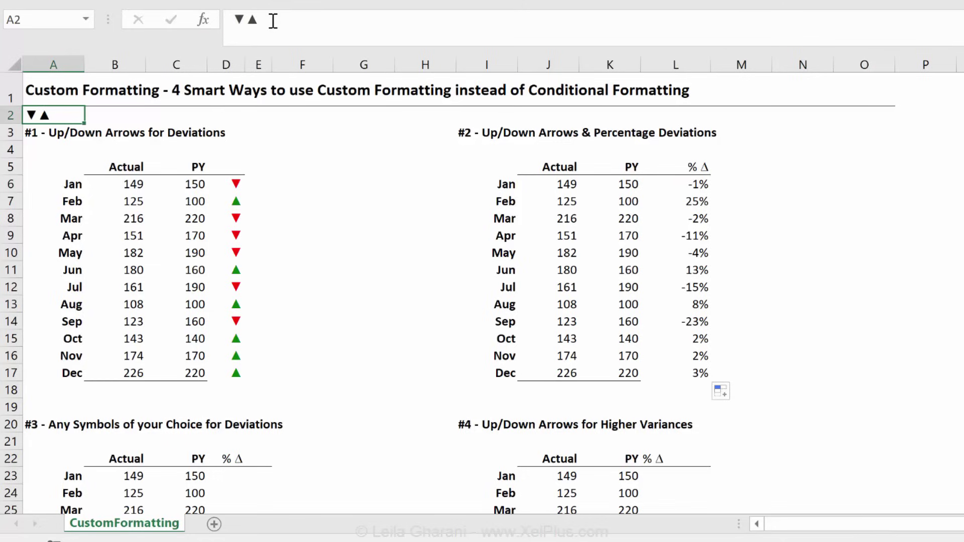
left_click_drag(273, 19, 186, 23)
key("ctrl+c")
key("Escape")
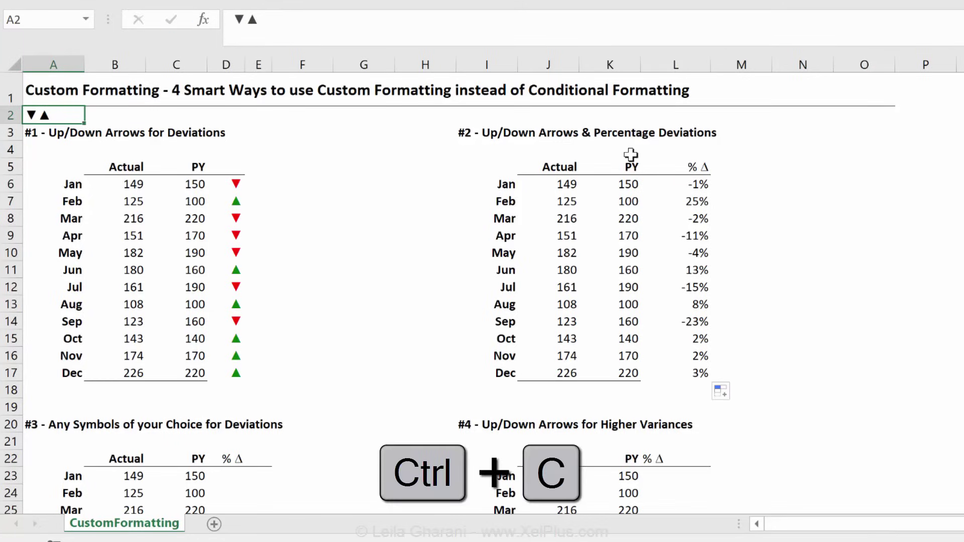
left_click(701, 185)
left_click_drag(698, 264, 695, 370)
key("ctrl+1")
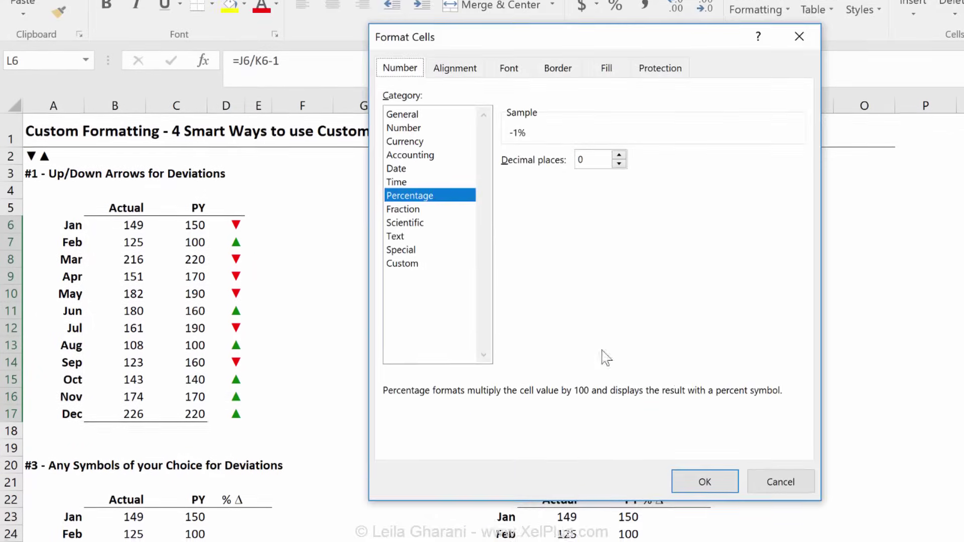
left_click(415, 225)
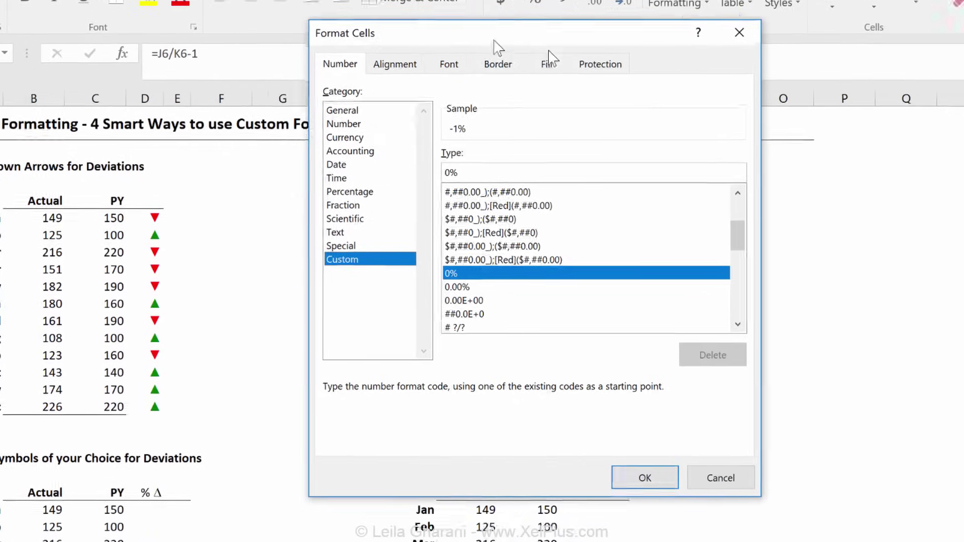
Edit the format code to [color10]0%"▲" for positive percentages
left_click_drag(555, 64, 648, 63)
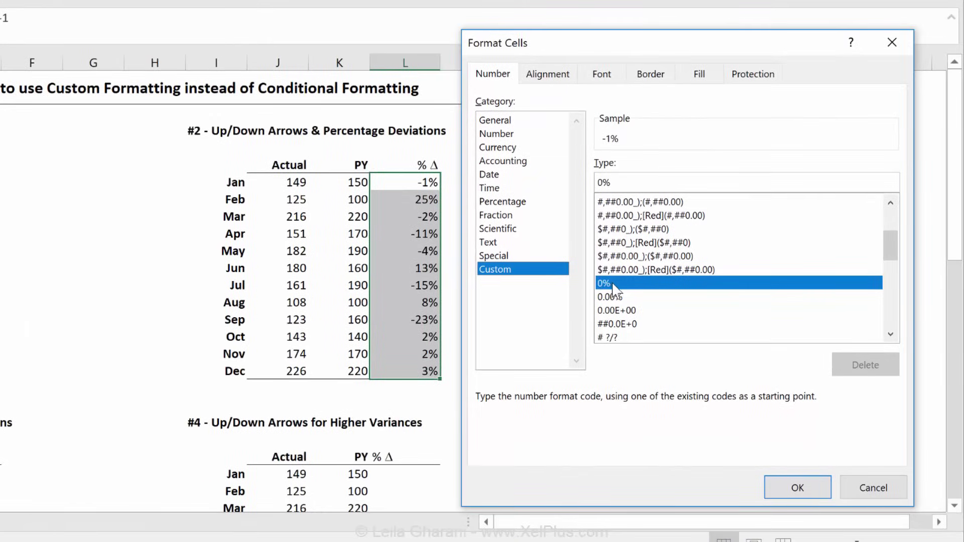
left_click(597, 183)
key("shift+Tab")
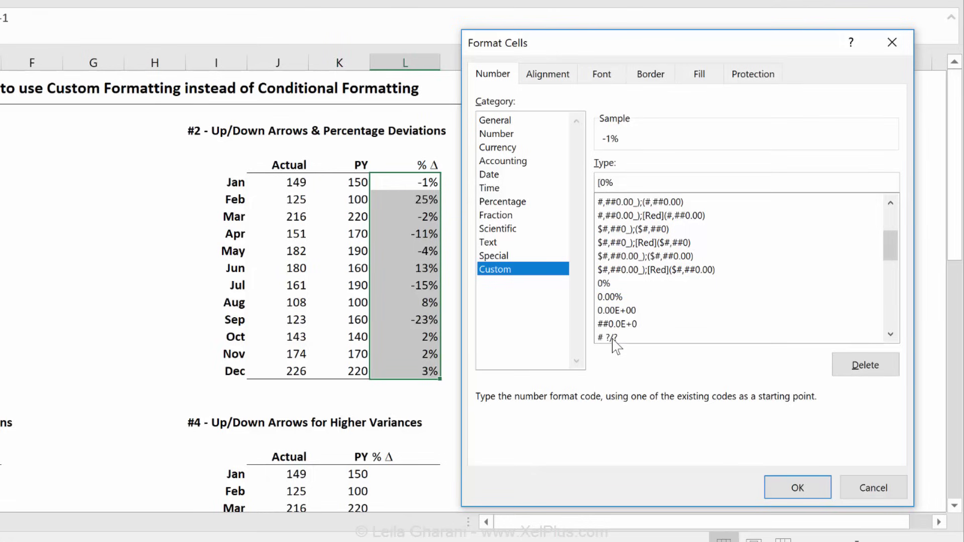
type("[color10]")
key("Right")
key("ctrl+v")
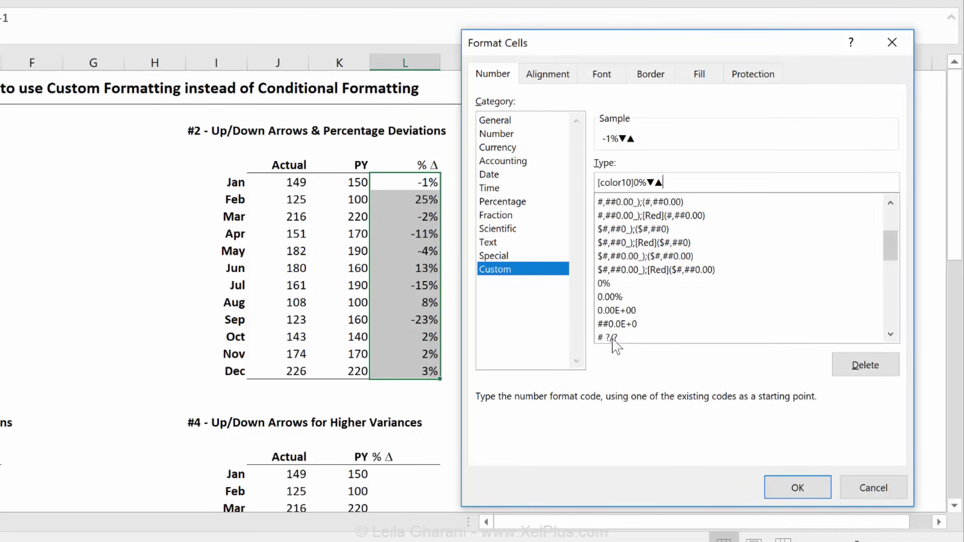
left_click(655, 182)
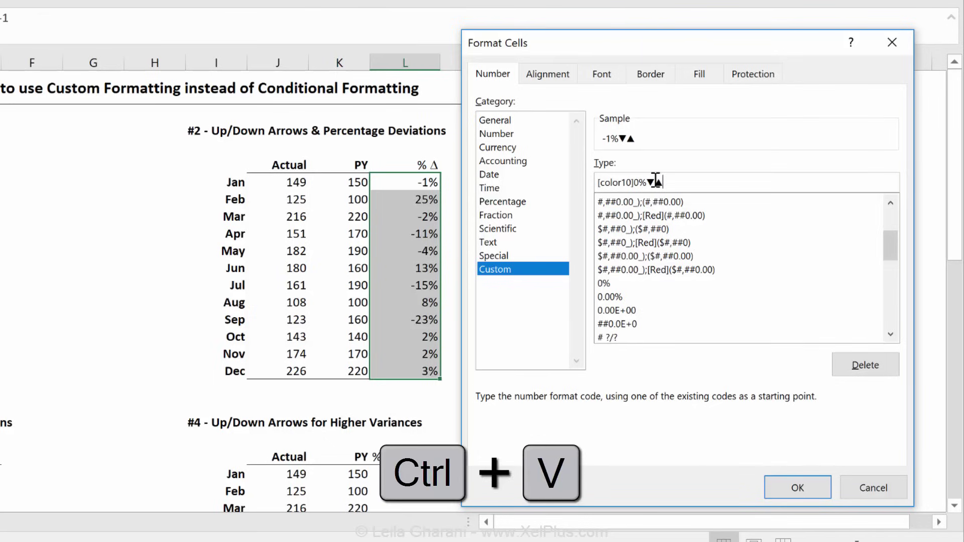
key("BackSpace")
type("\"")
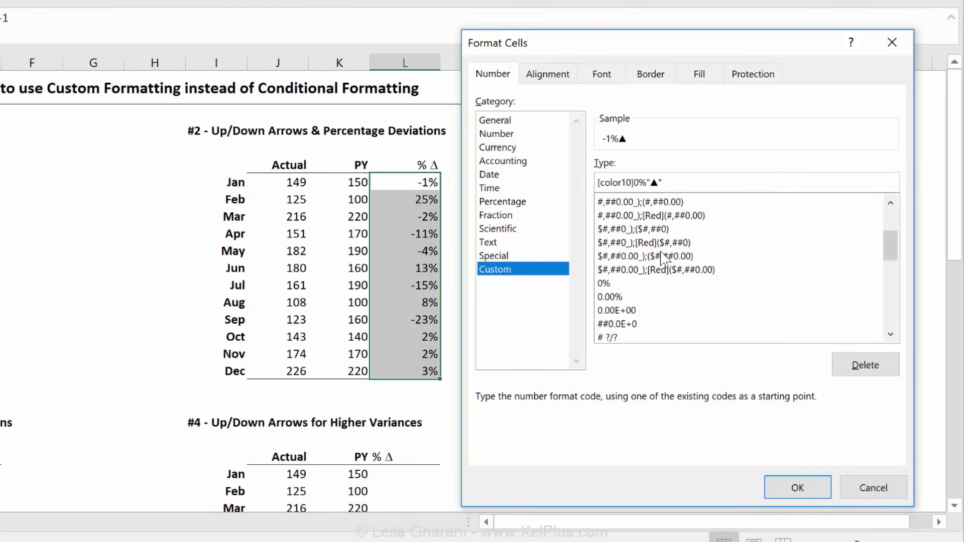
left_click(675, 186)
Complete the format as [color10]0%"▲";[red]-0%"▼"; and apply it to L6:L17
type(";[red]")
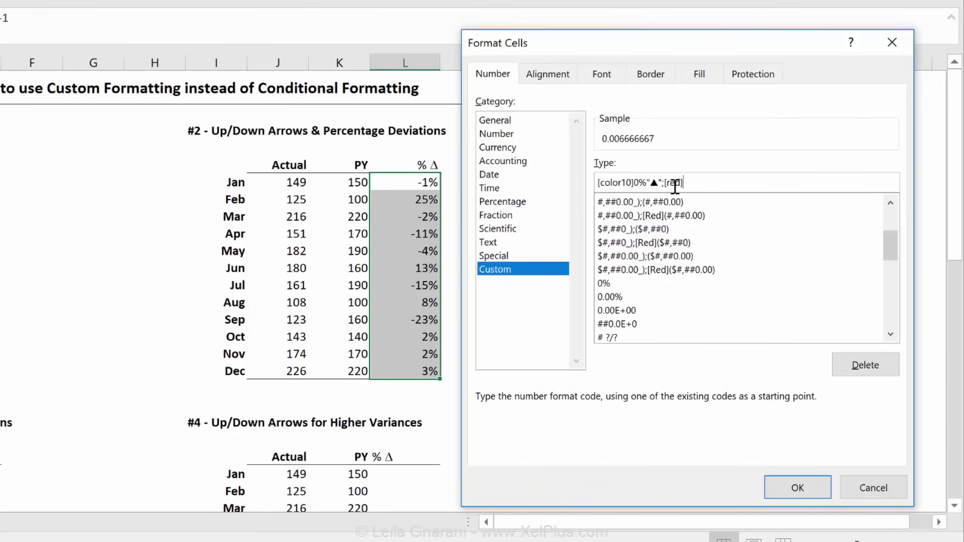
type("-0%")
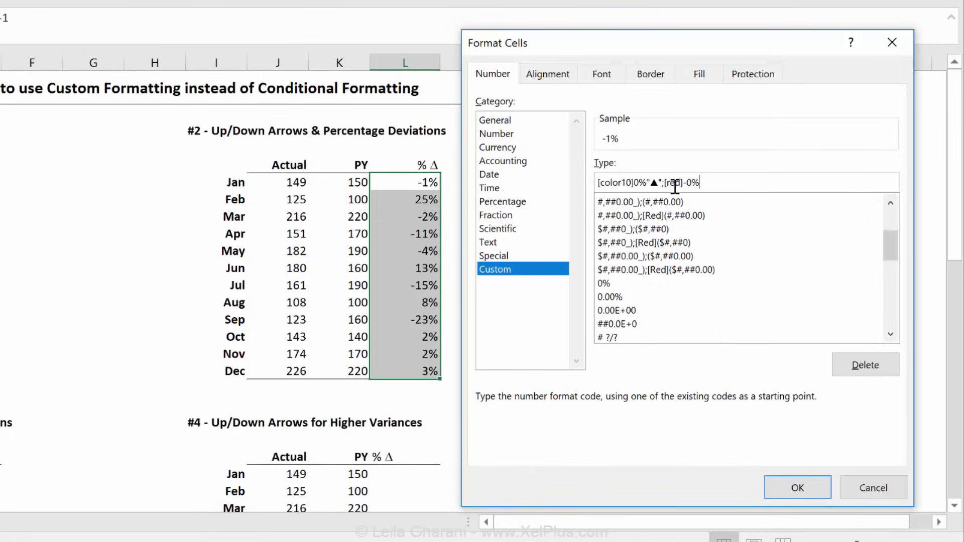
key("ctrl+v")
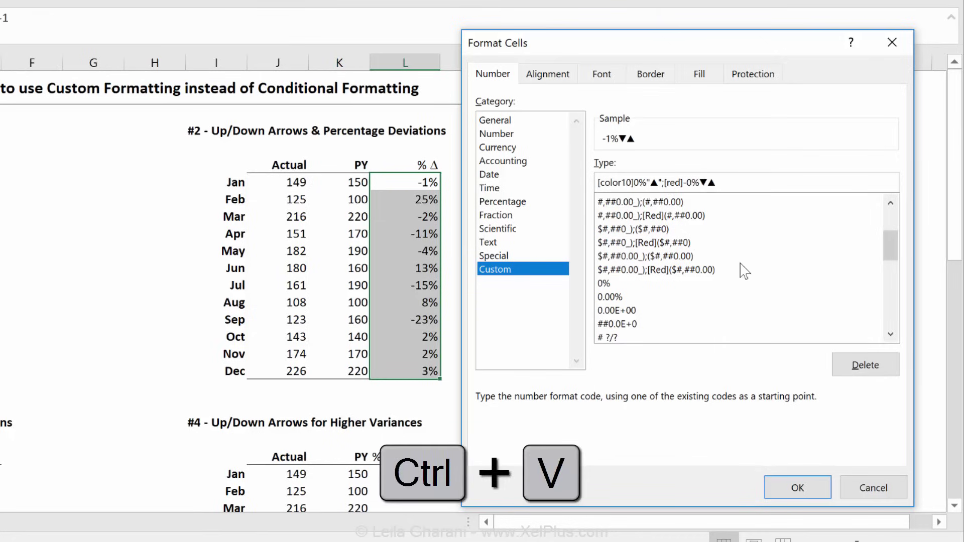
type("\"▲\"")
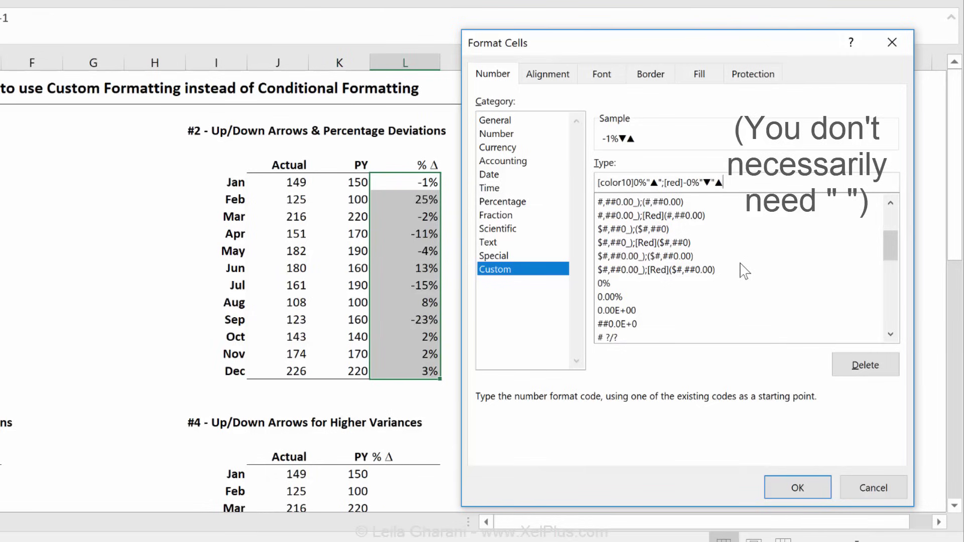
key("Delete")
type(";")
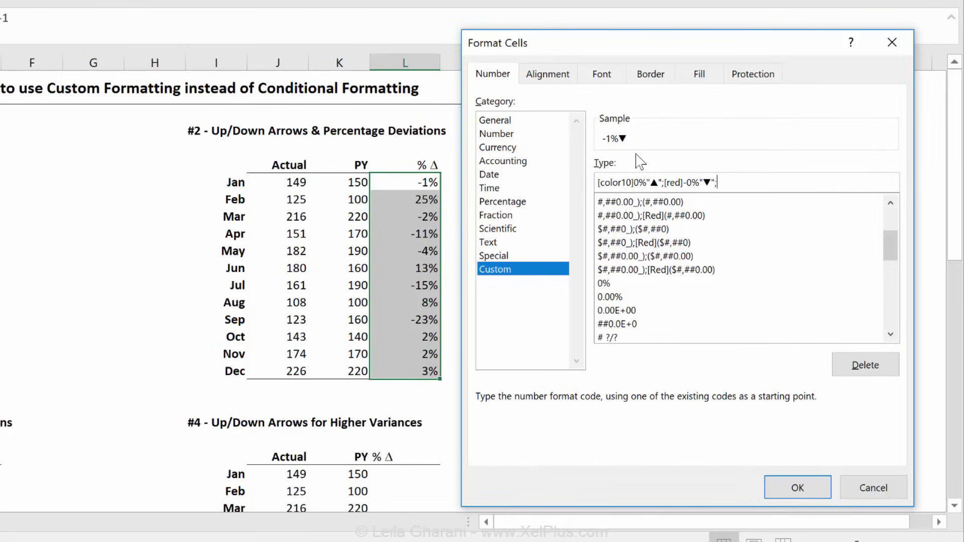
left_click(797, 488)
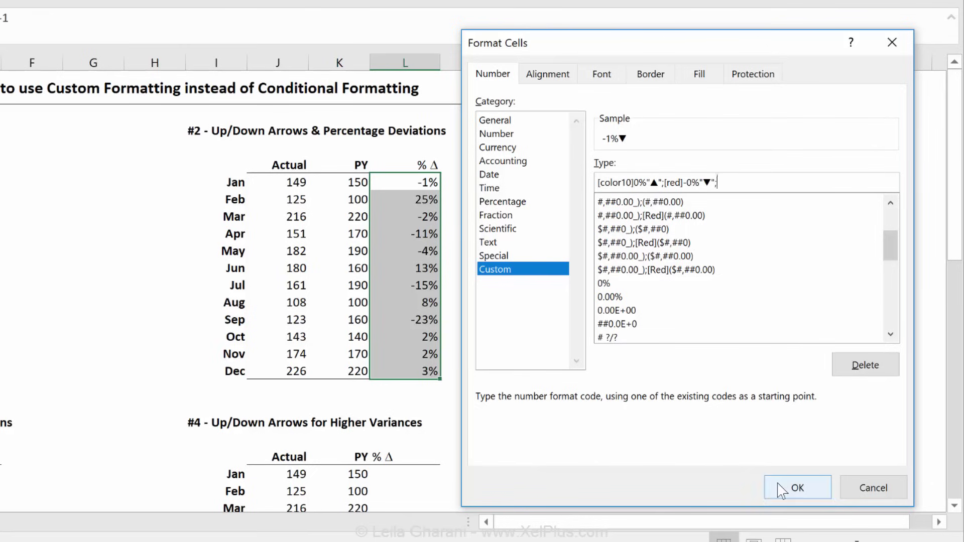
left_click(788, 270)
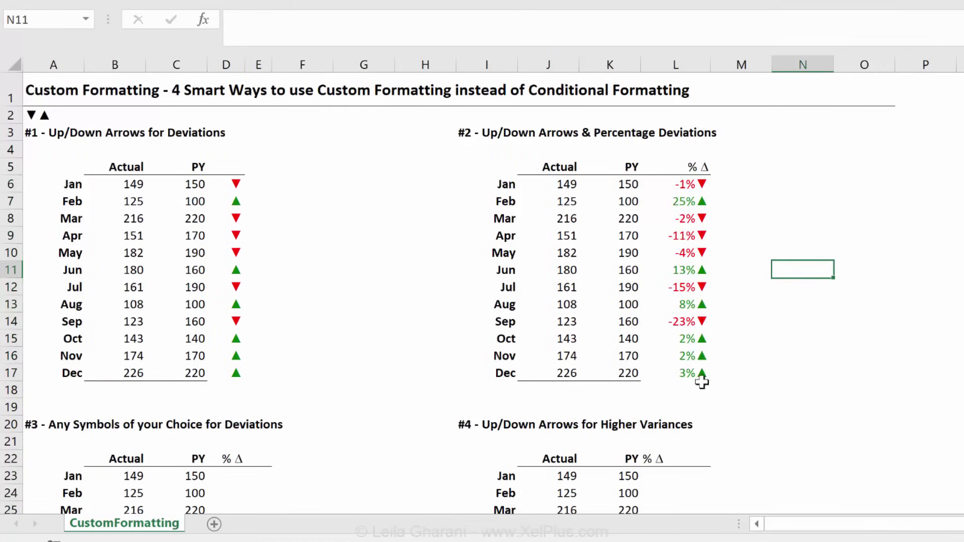
Add a space before each arrow in L6:L17's percentage format and widen column L
left_click(692, 186)
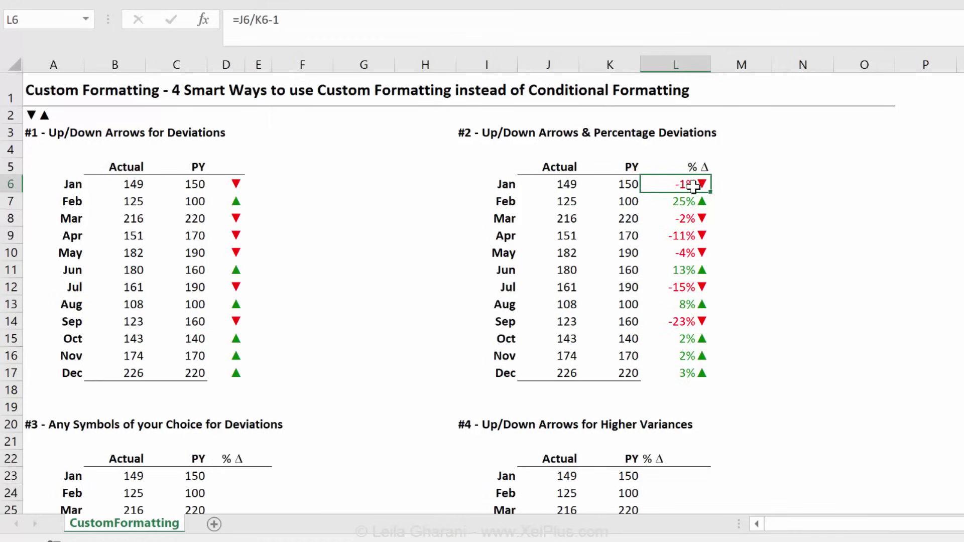
left_click_drag(680, 186, 674, 378)
key("ctrl+1")
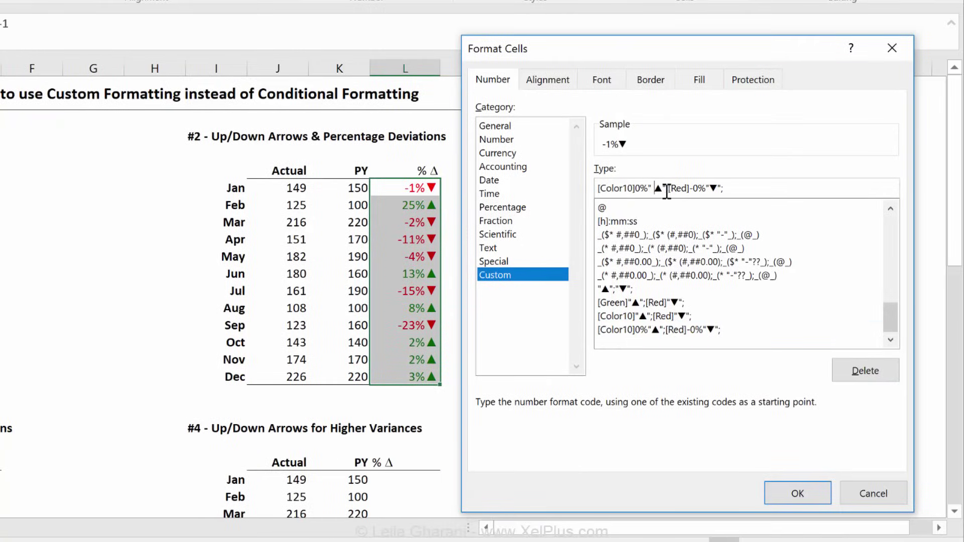
left_click(712, 189)
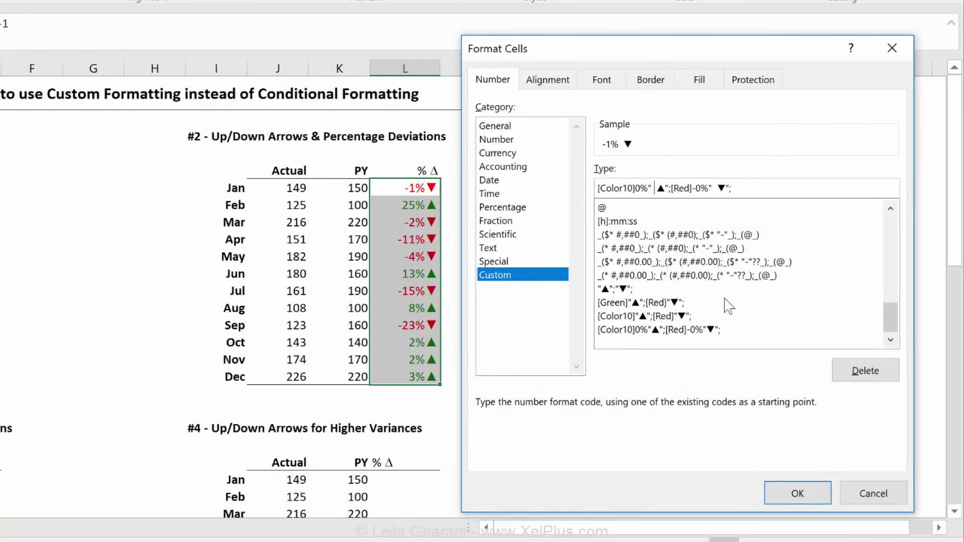
left_click(797, 494)
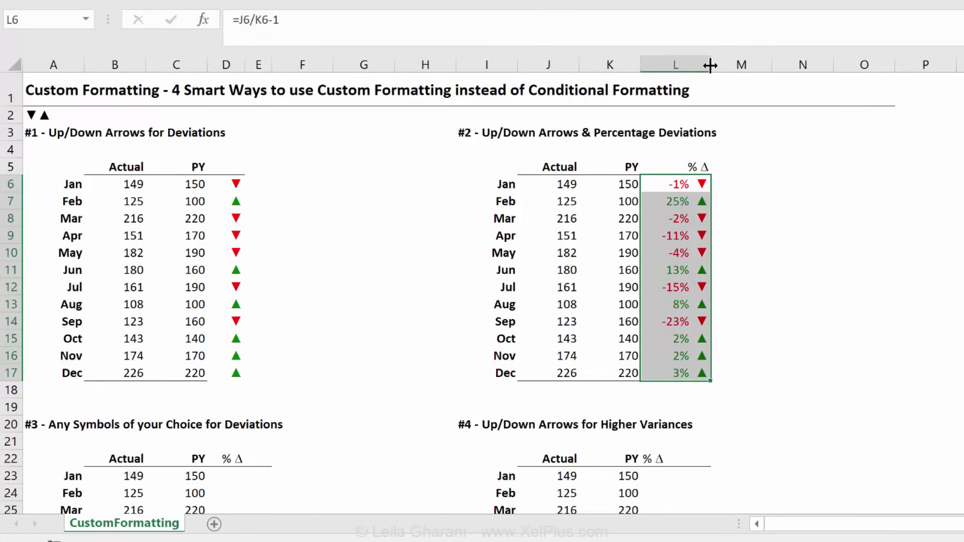
mouse_move(710, 64)
left_mouse_down()
mouse_move(736, 68)
mouse_move(709, 73)
left_mouse_up()
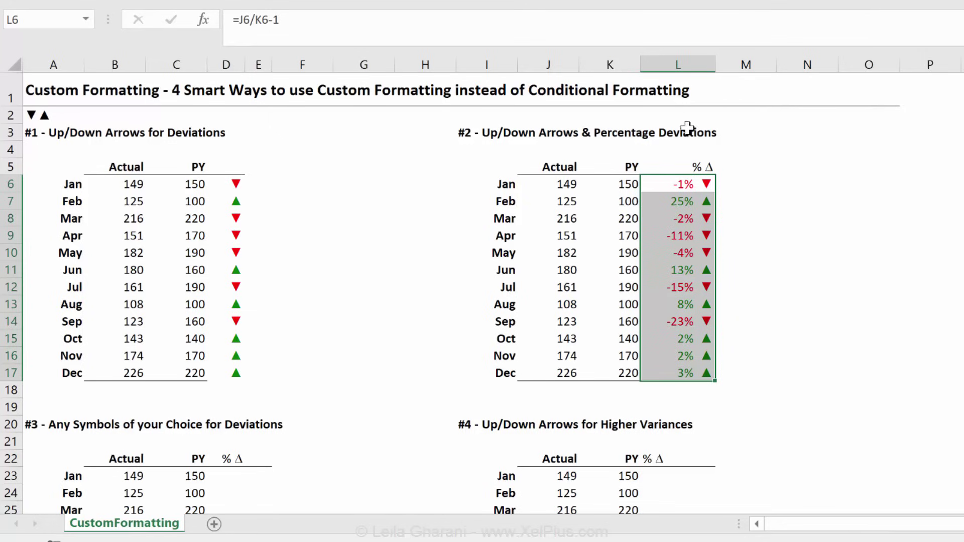
Edit the % Δ custom format, replacing the spaces before ▲ and ▼ with * fill characters
key("ctrl+1")
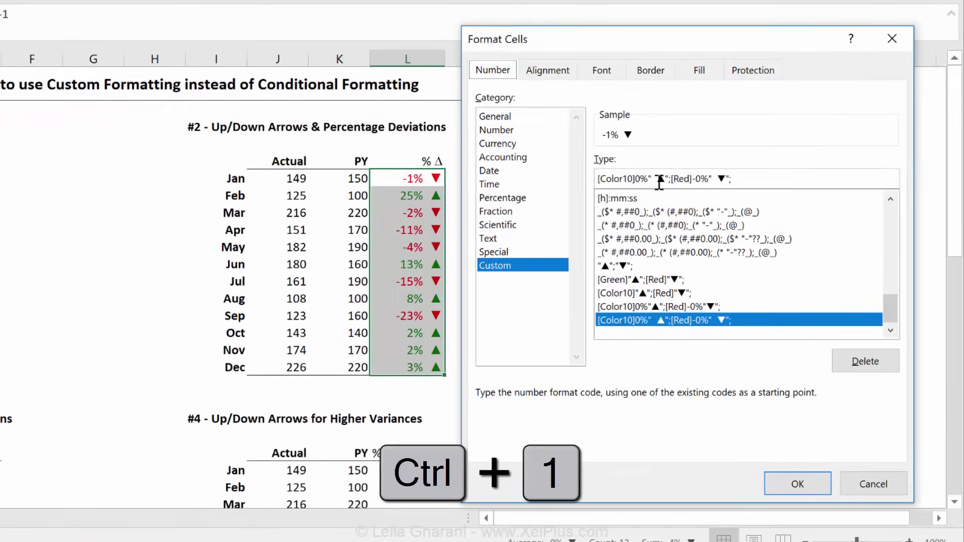
left_click(658, 178)
key("BackSpace")
key("BackSpace")
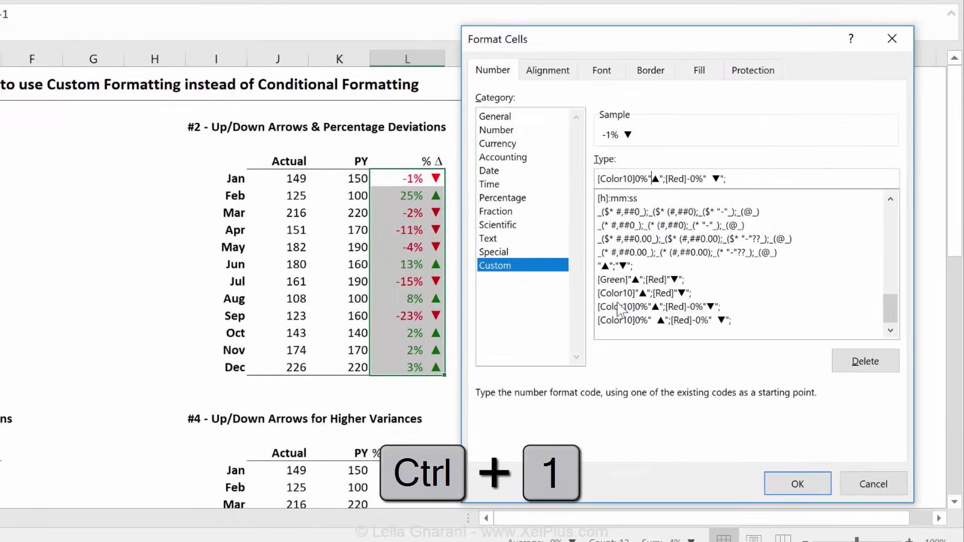
key("Right")
key("Right")
key("Right")
key("Right")
key("Right")
key("Right")
key("Right")
key("Right")
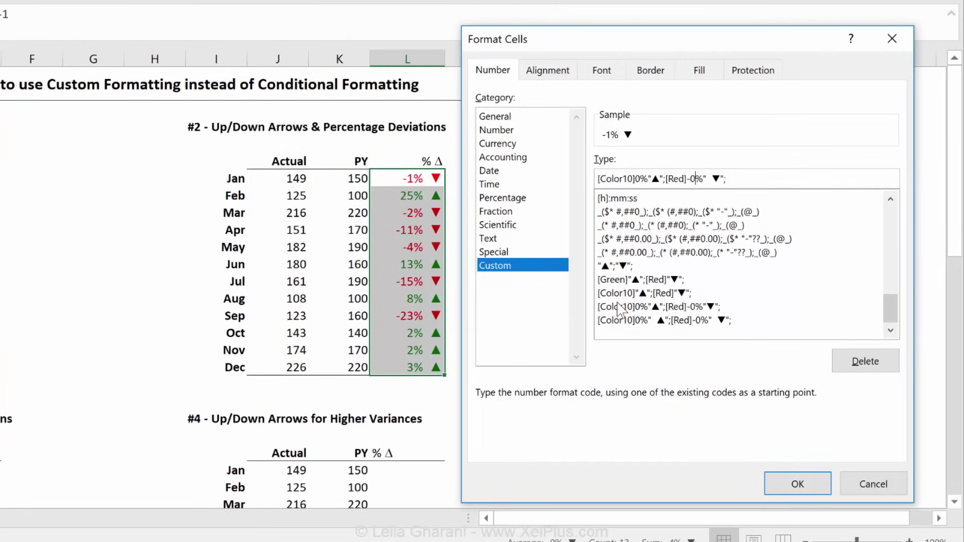
key("BackSpace")
key("BackSpace")
key("BackSpace")
type("*")
left_click(710, 179)
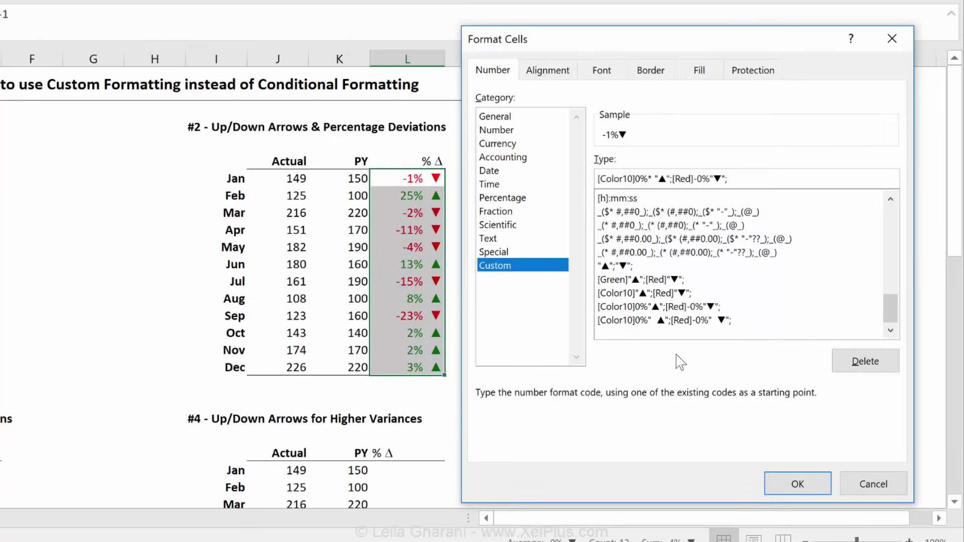
type("*")
left_click(791, 482)
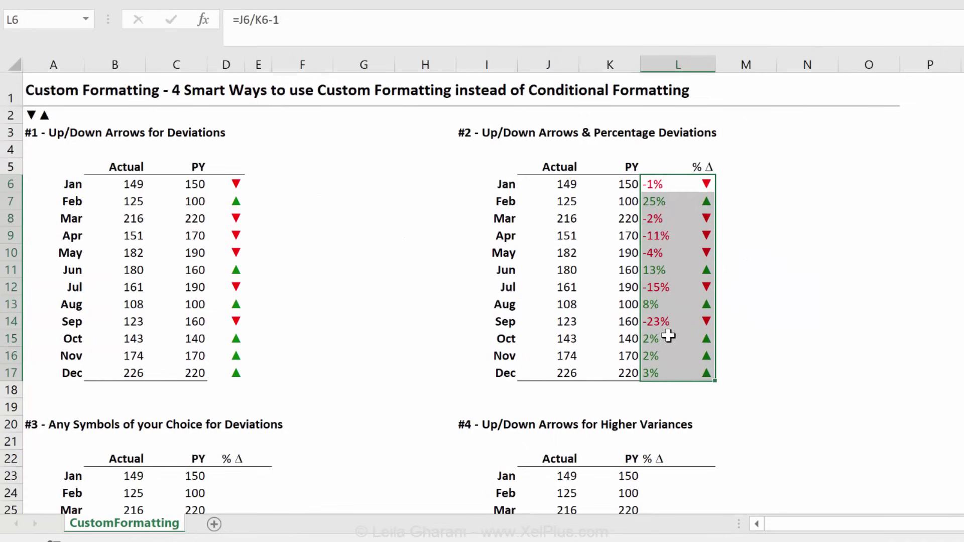
Narrow column L to width 8.13 so the arrows sit close beside the percentages
left_click(779, 279)
left_click_drag(715, 63, 690, 58)
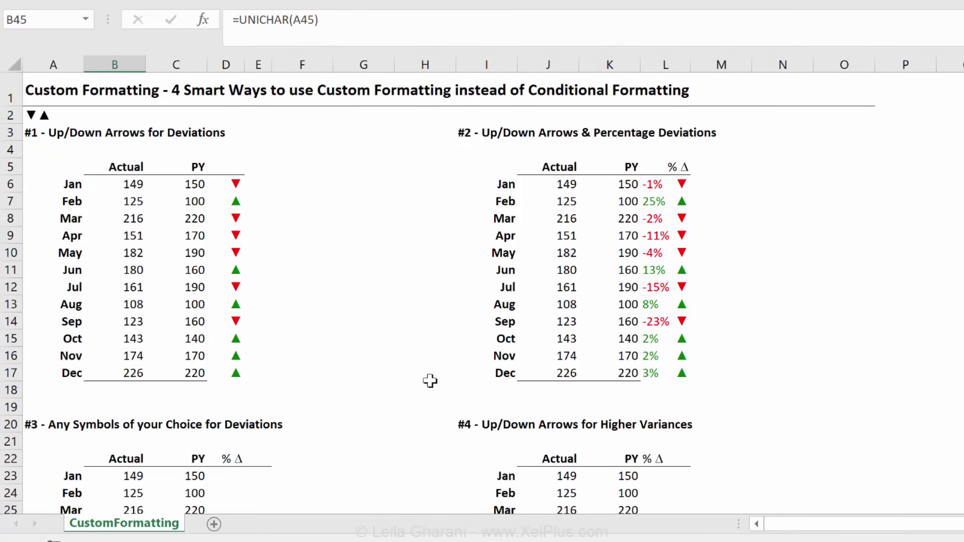
scroll(350, 422, "down", 2)
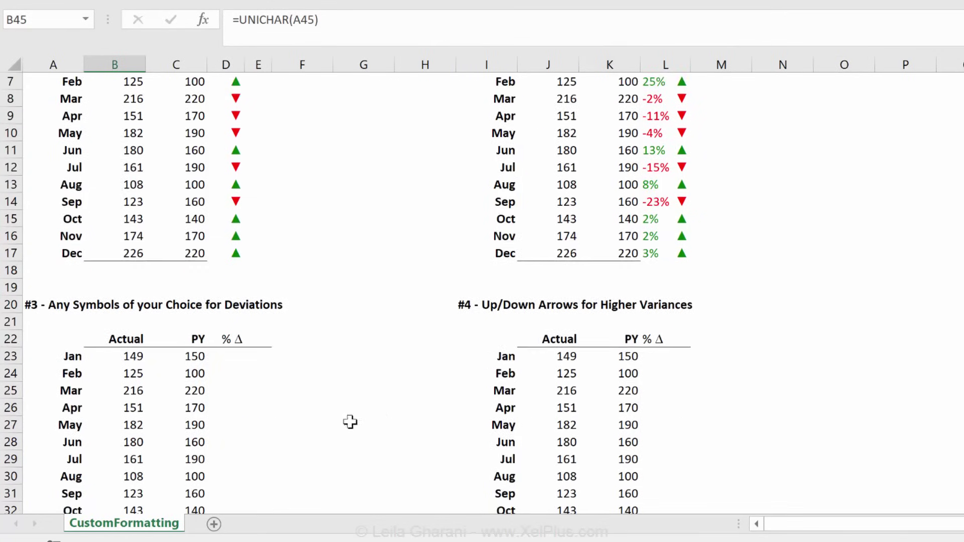